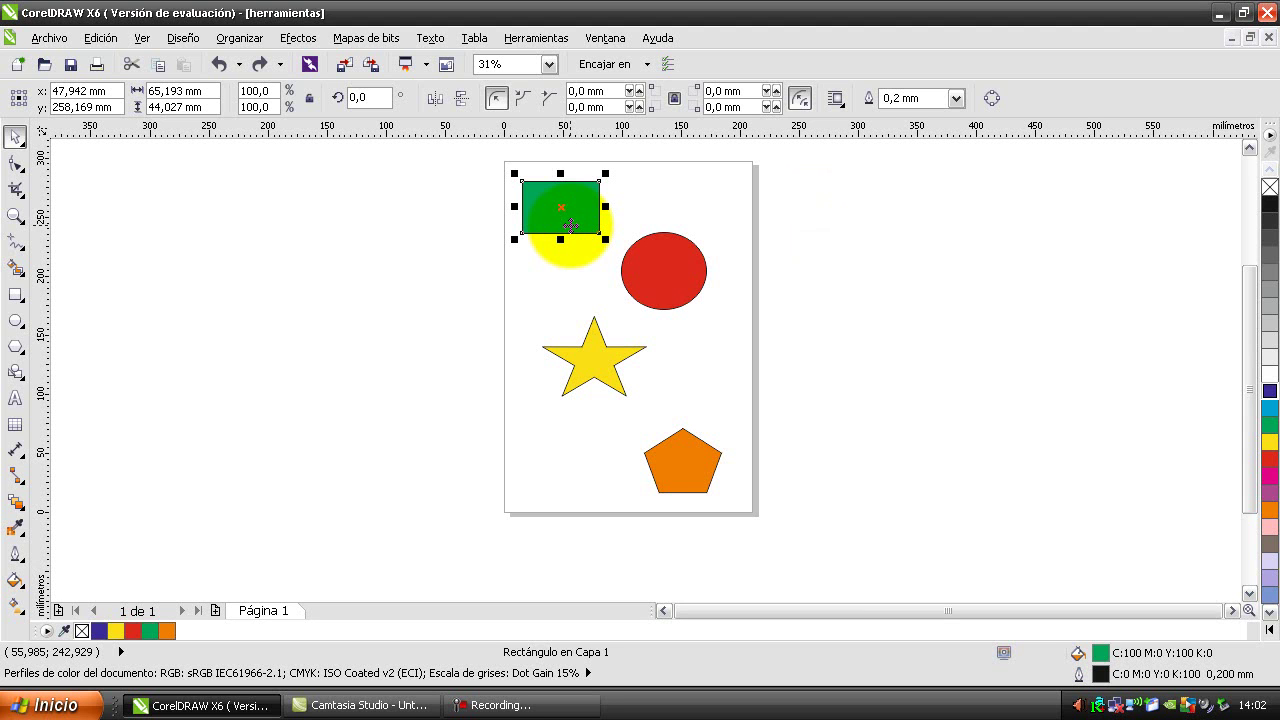
Step: Add the red ellipse, yellow star and orange pentagon to the rectangle's selection, fill all four shapes blue, and undo that fill
shift+click(660, 265)
shift+click(598, 358)
shift+click(683, 458)
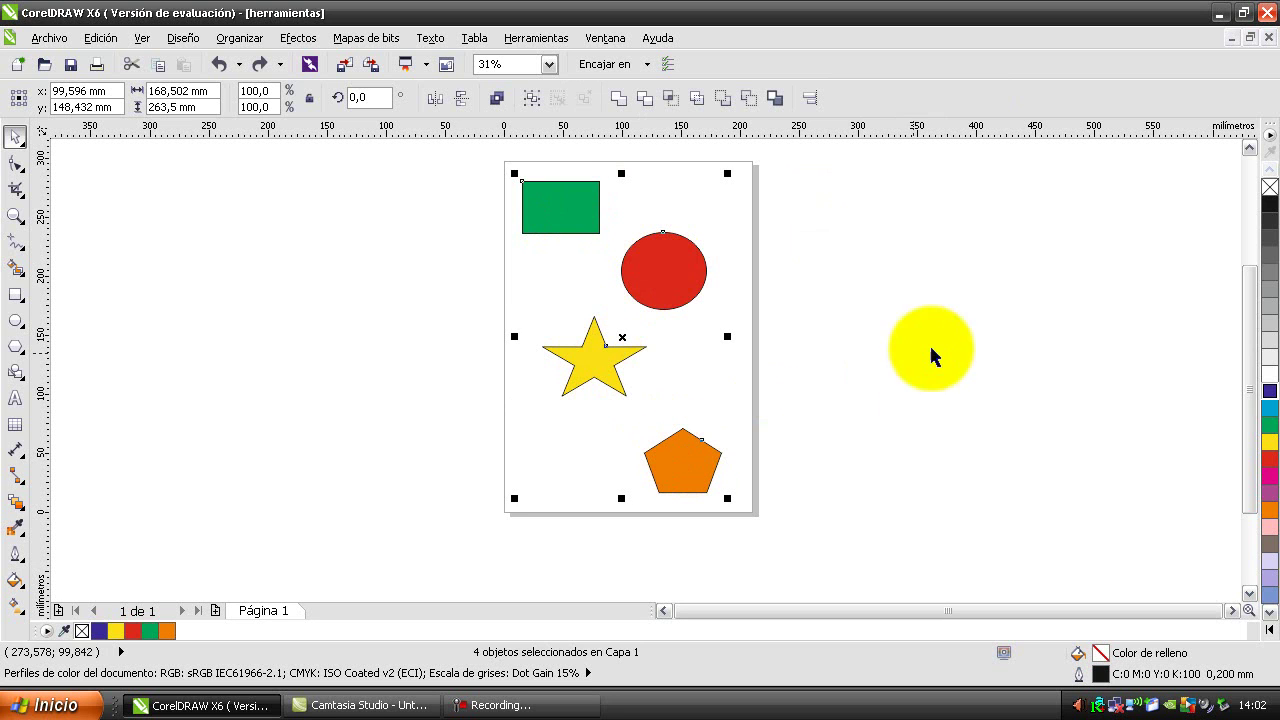
click(1270, 402)
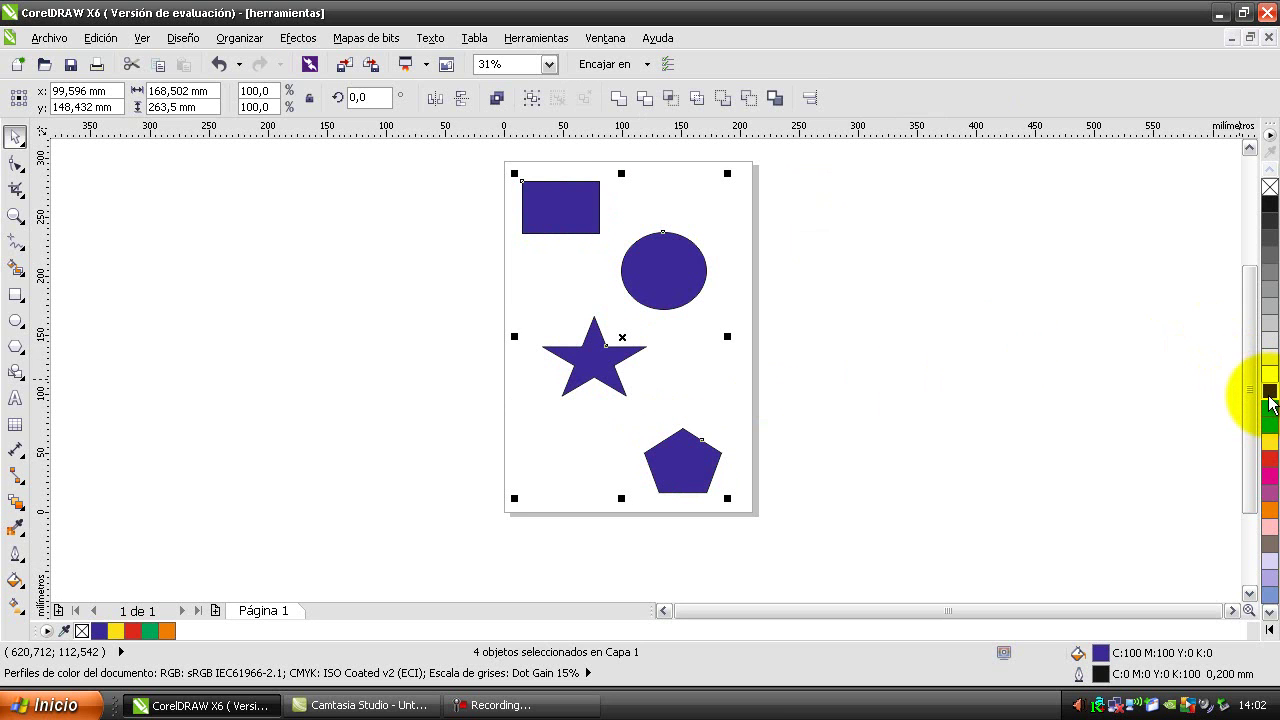
click(218, 65)
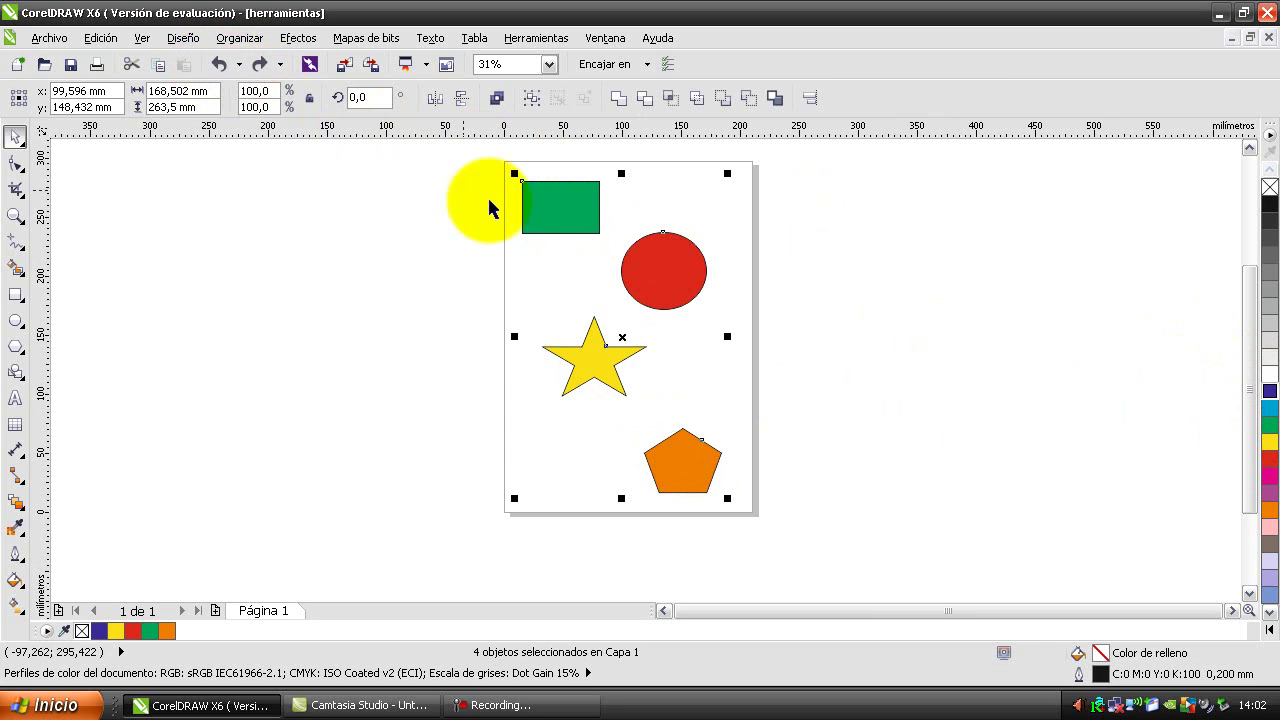
Step: Rotate the four selected shapes together clockwise to a rotation angle of about 349° and deselect them
click(578, 214)
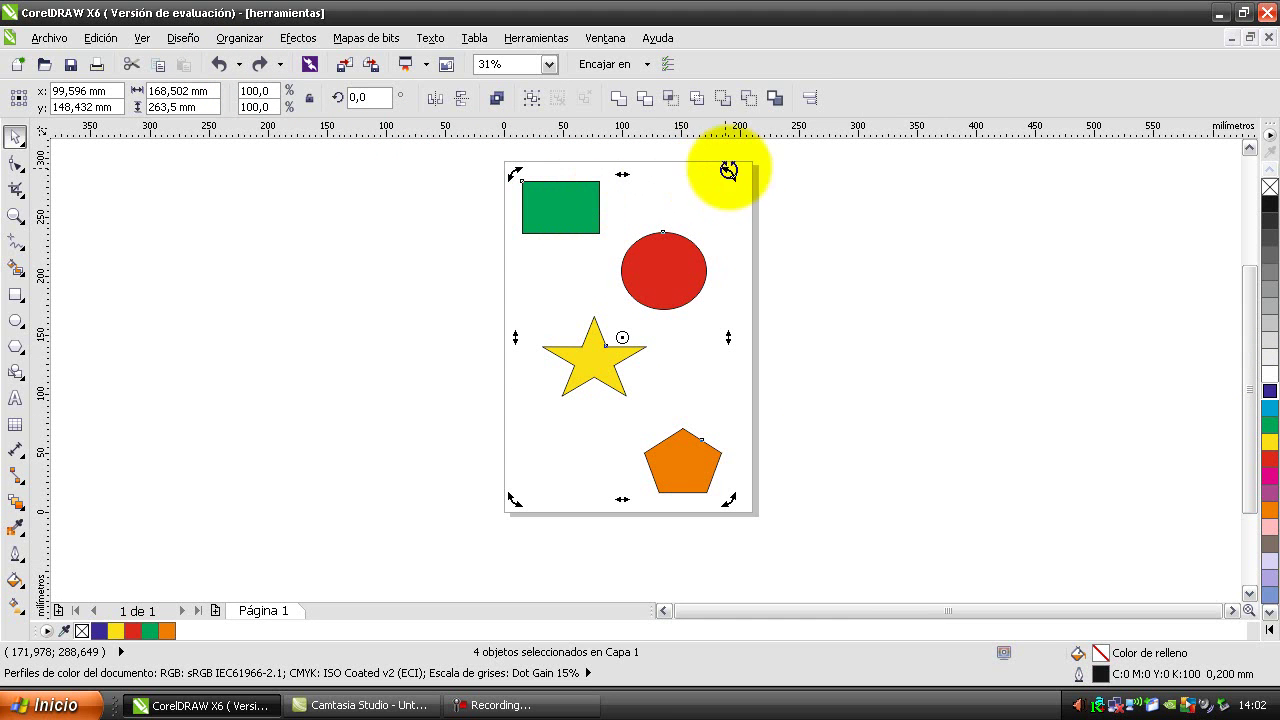
drag(727, 172, 738, 218)
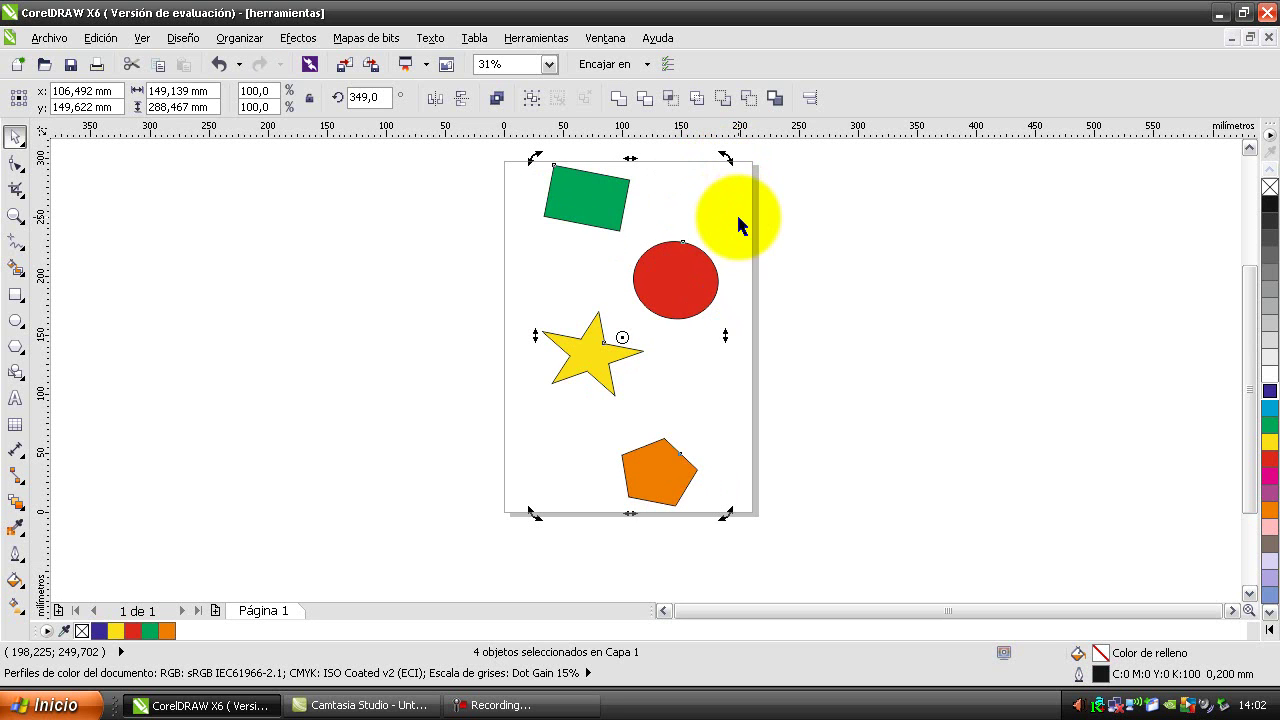
click(807, 283)
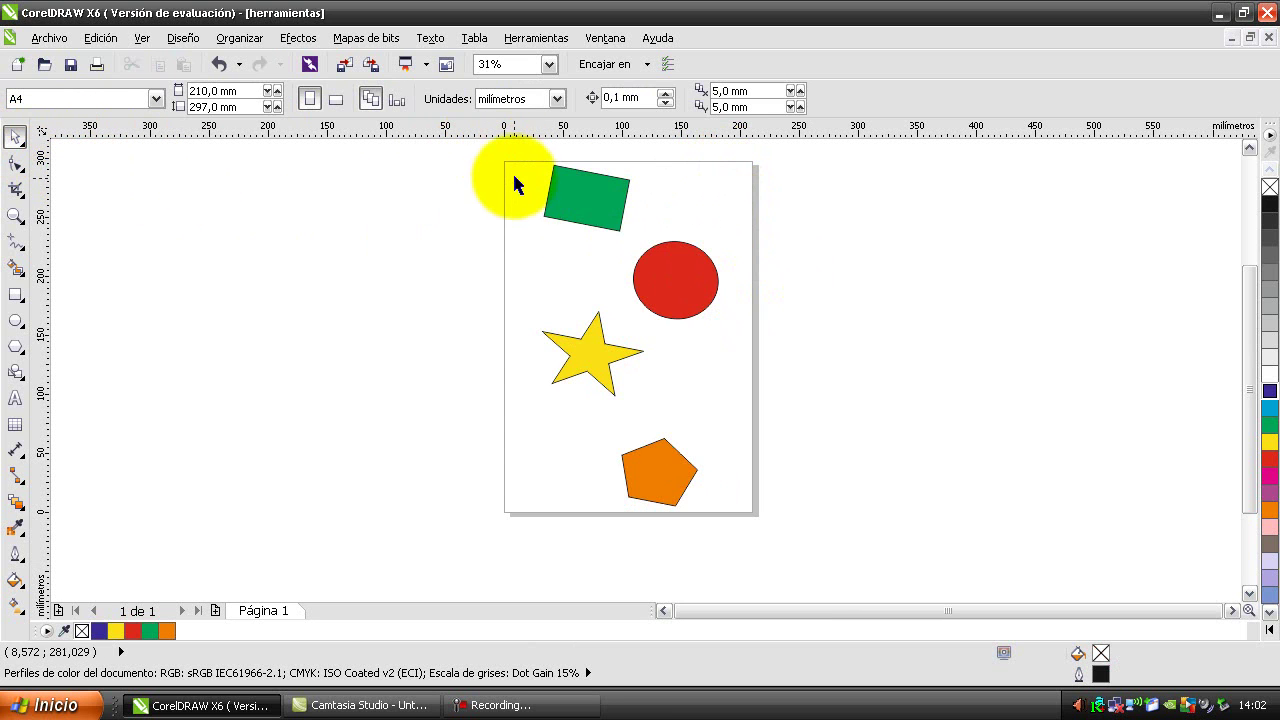
Step: Marquee-select the yellow star and orange pentagon, and undo the last rotation of the four shapes
drag(519, 290, 735, 514)
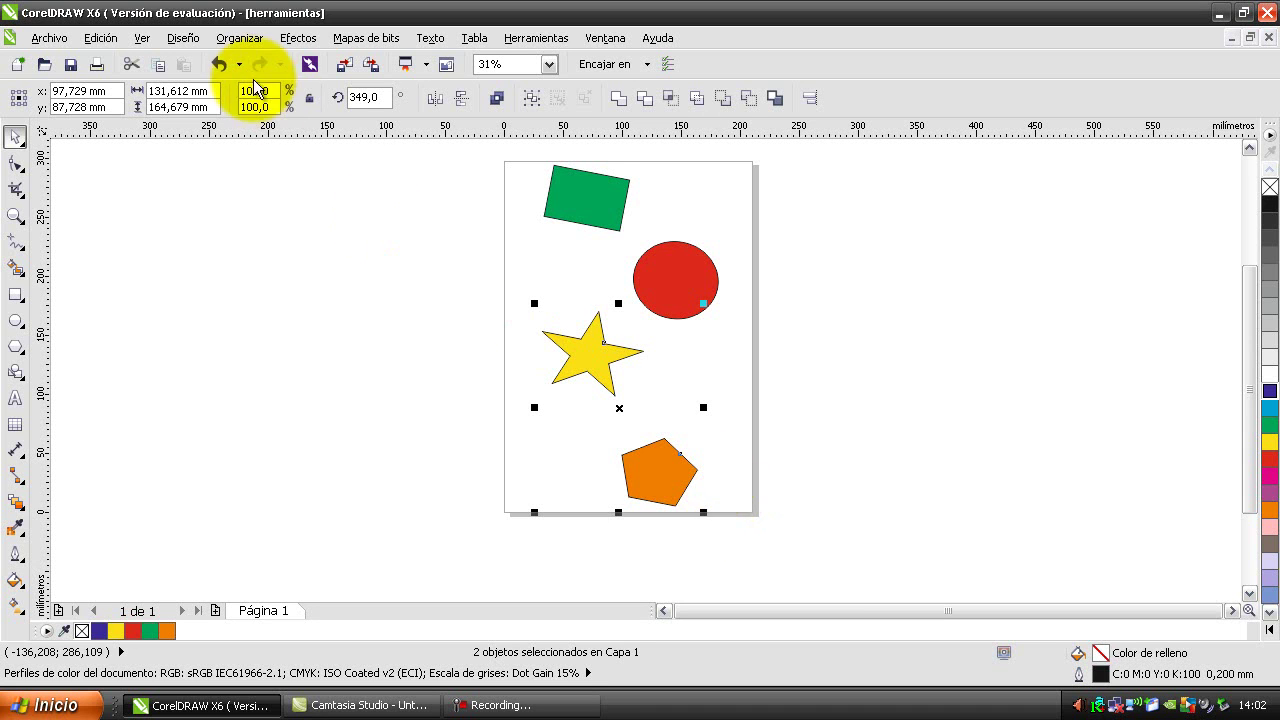
click(219, 64)
click(858, 291)
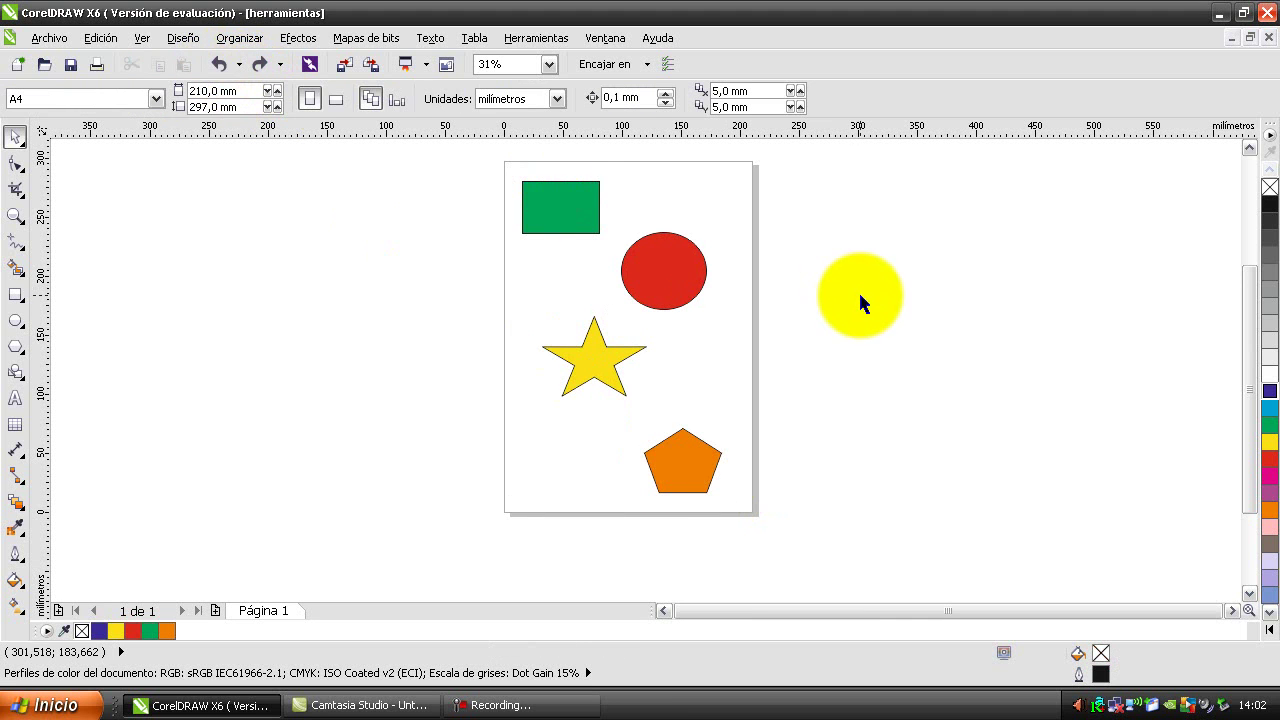
Step: Select all objects in the drawing with the select-all command, and undo the last move of the yellow star
click(113, 37)
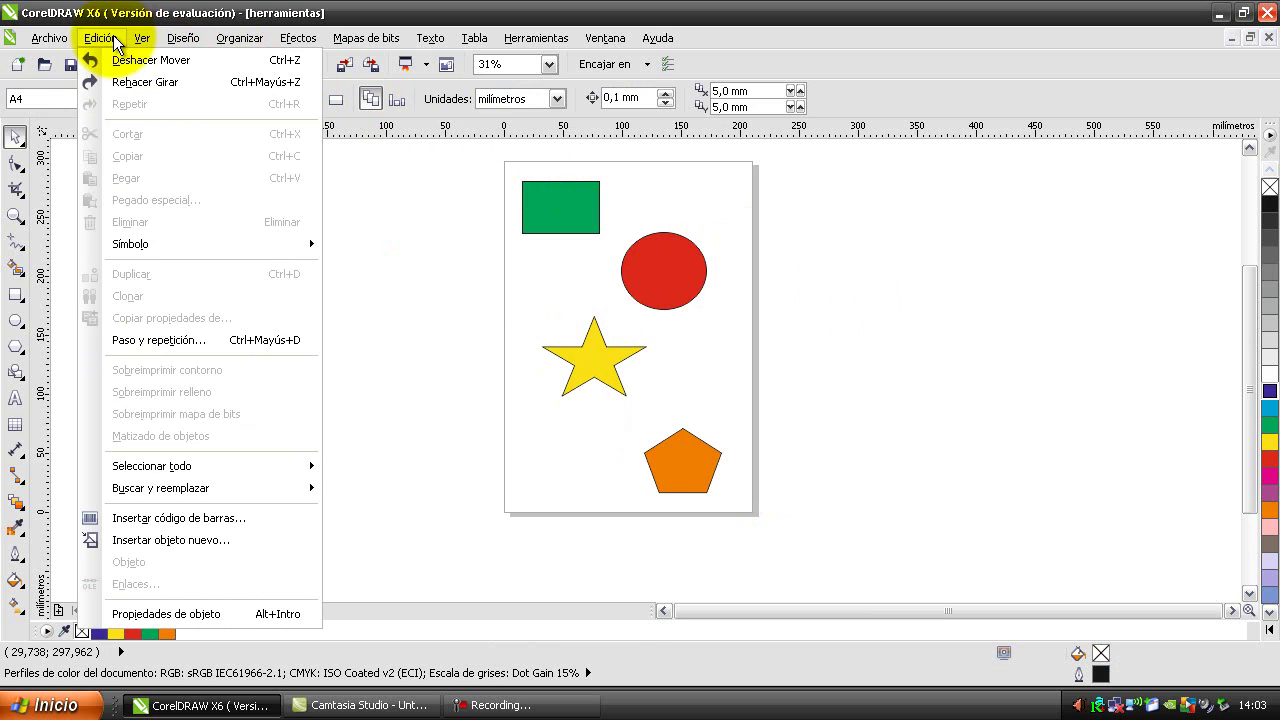
mouse_move(214, 471)
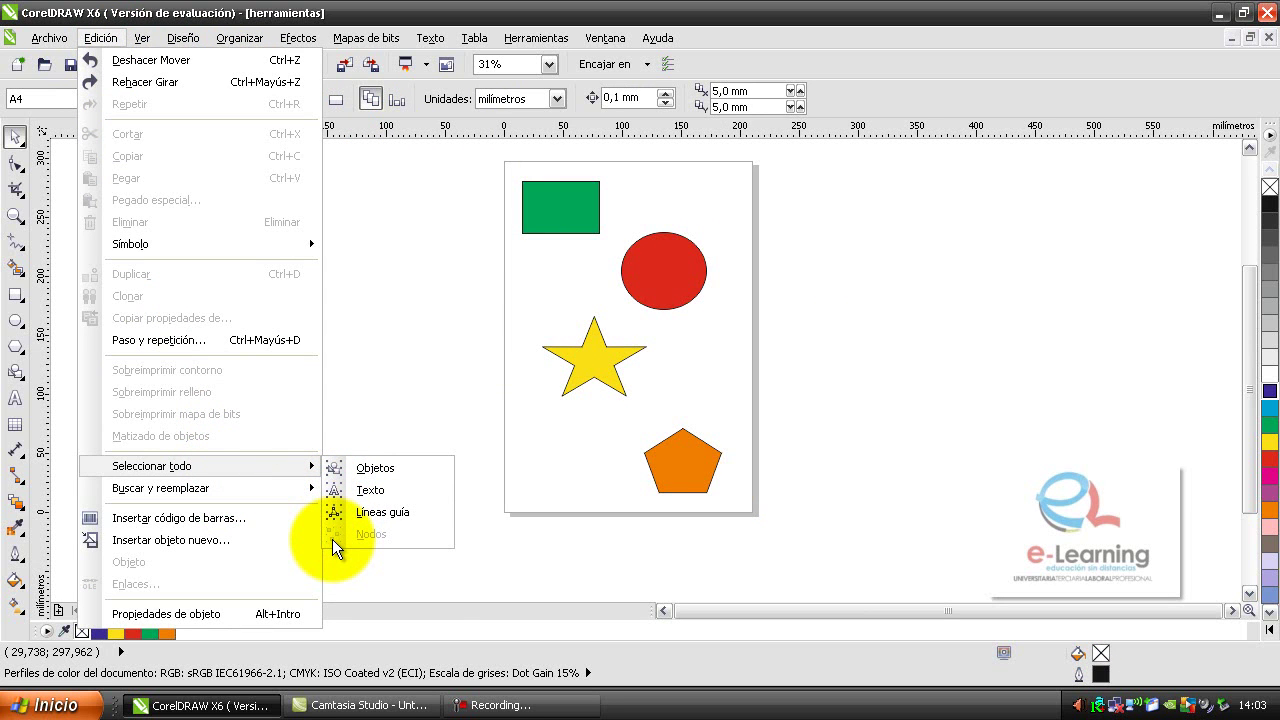
click(334, 467)
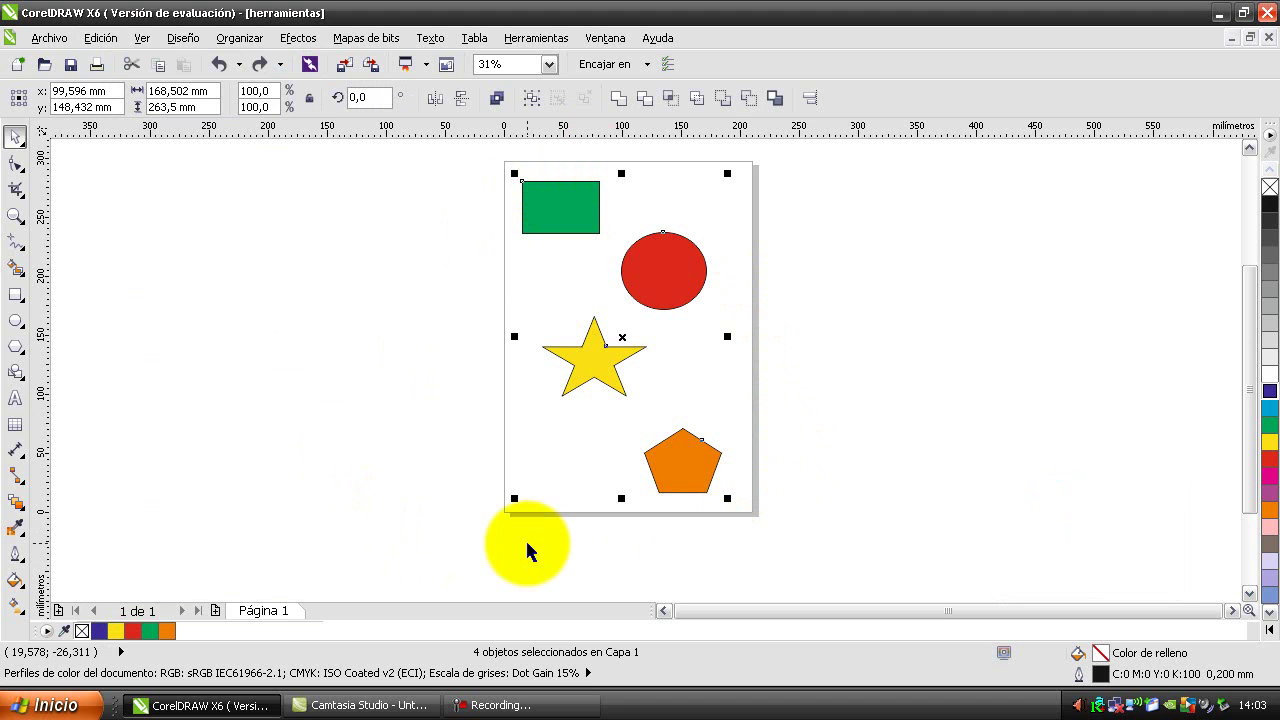
click(218, 64)
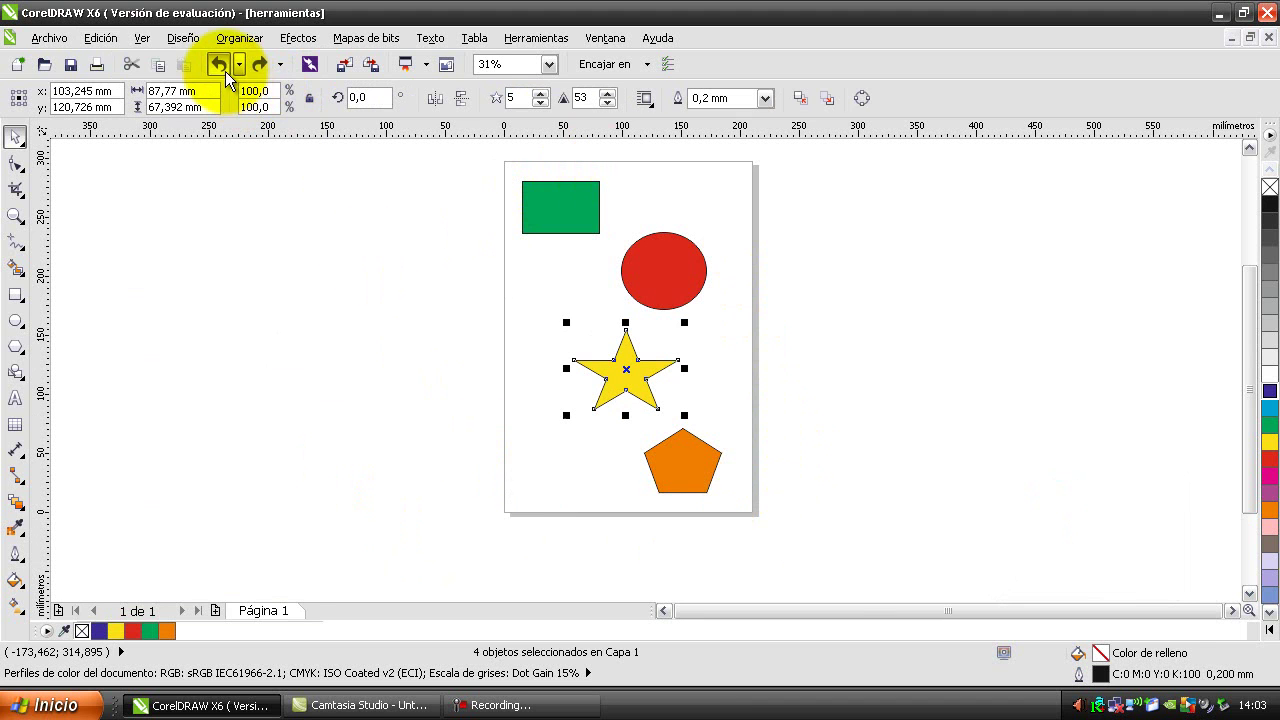
click(111, 37)
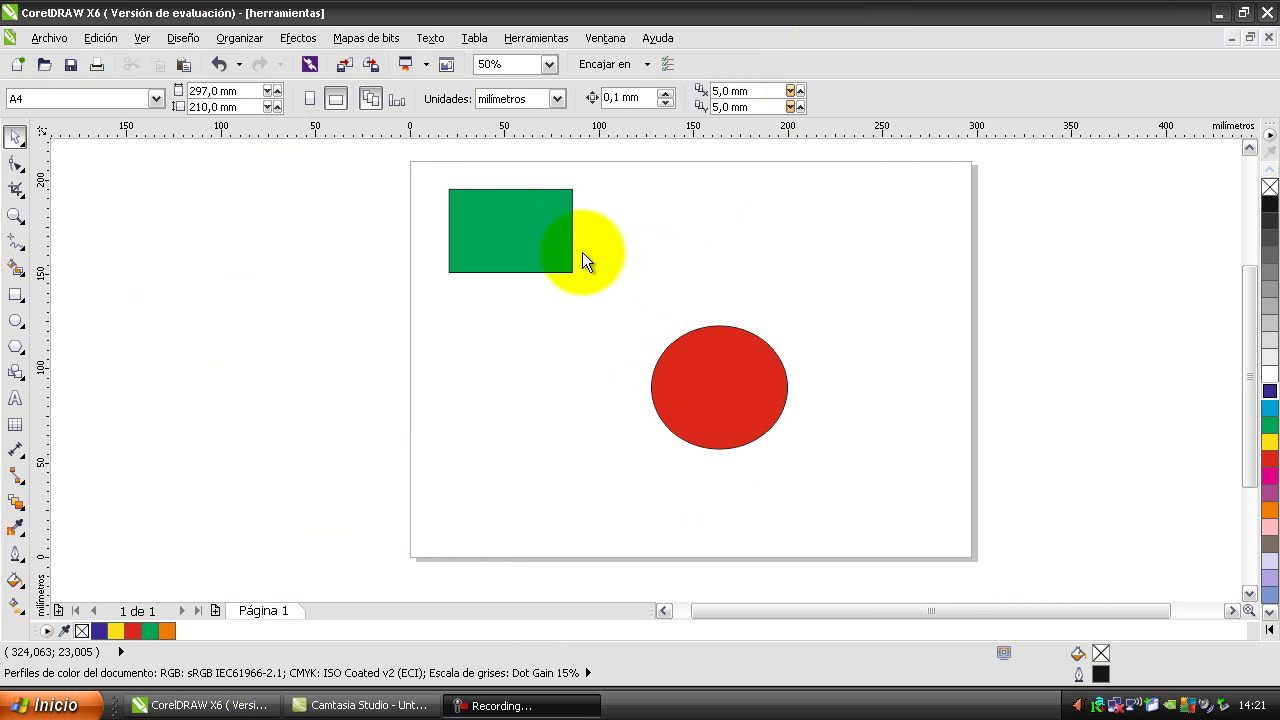
Step: Copy and paste the green rectangle, placing the duplicate about 75 mm to the right of the original
click(511, 241)
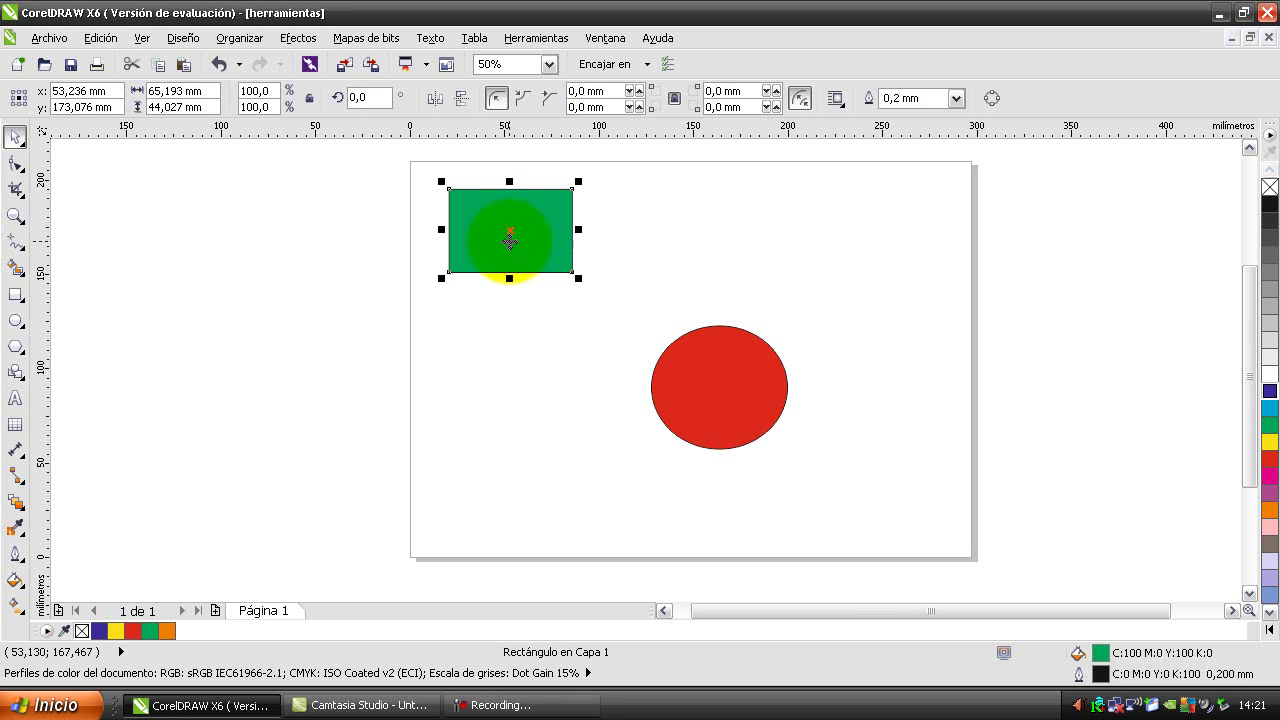
click(100, 38)
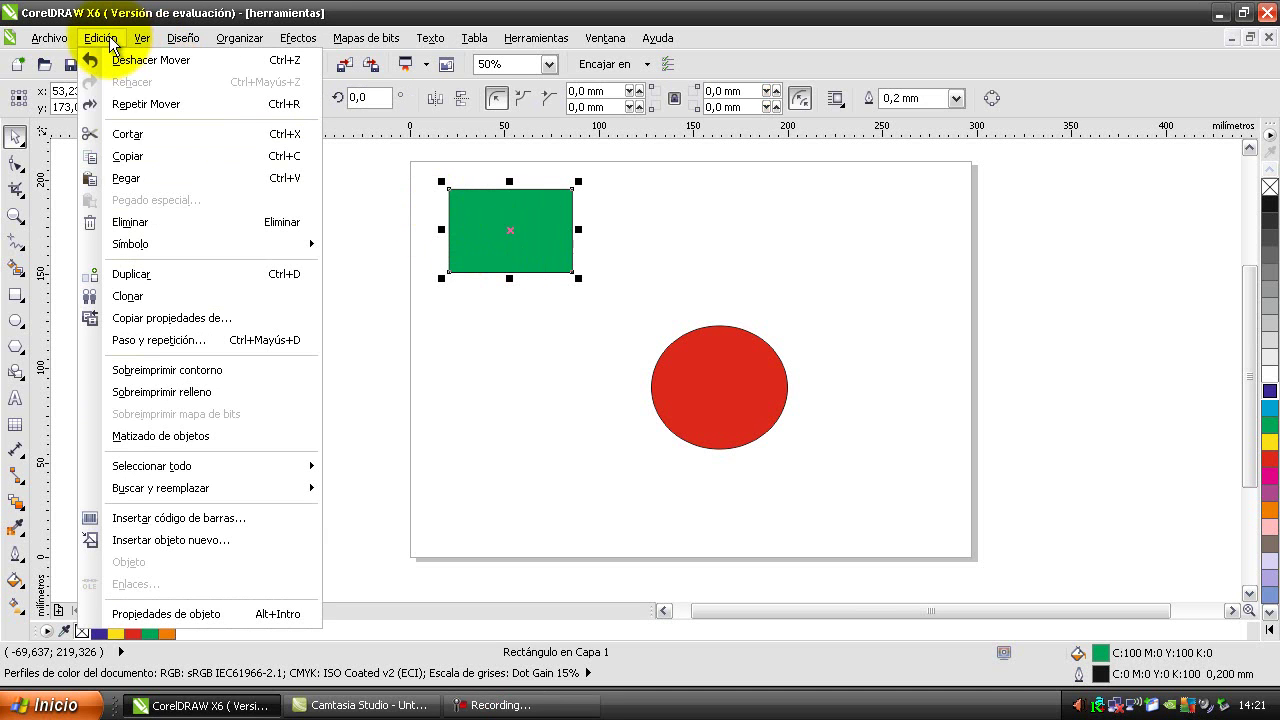
click(122, 157)
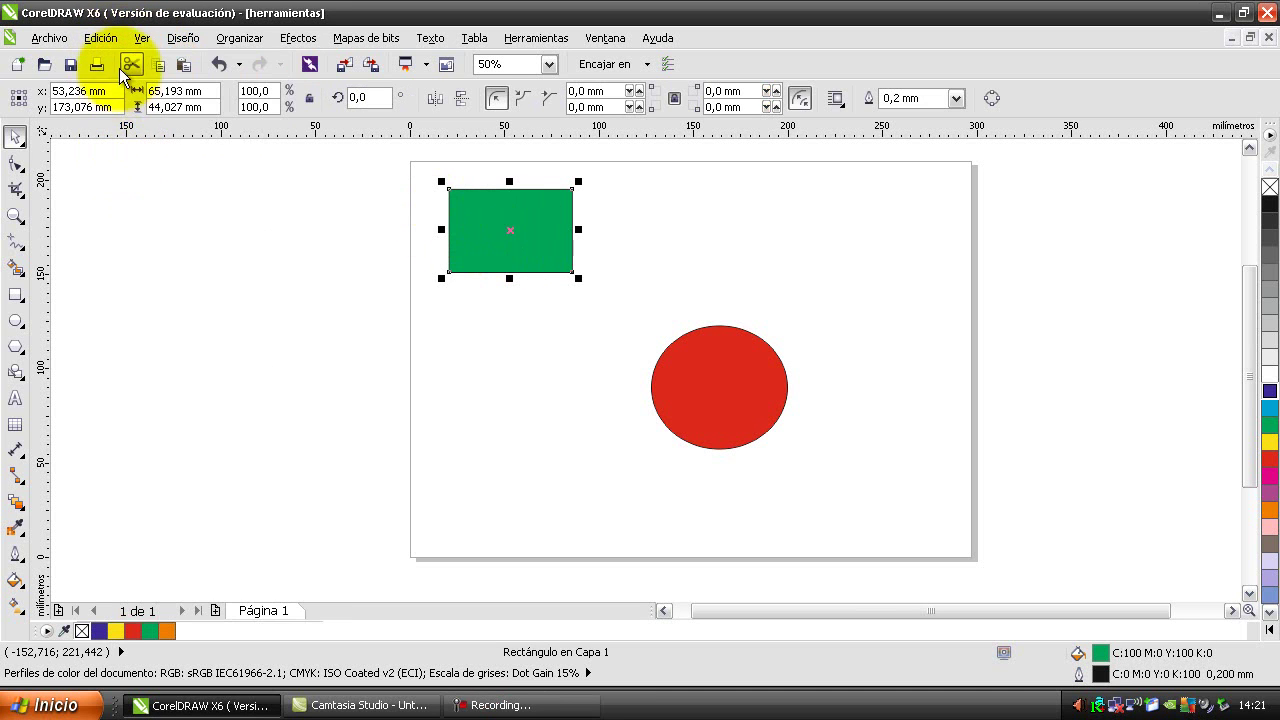
click(110, 37)
click(128, 178)
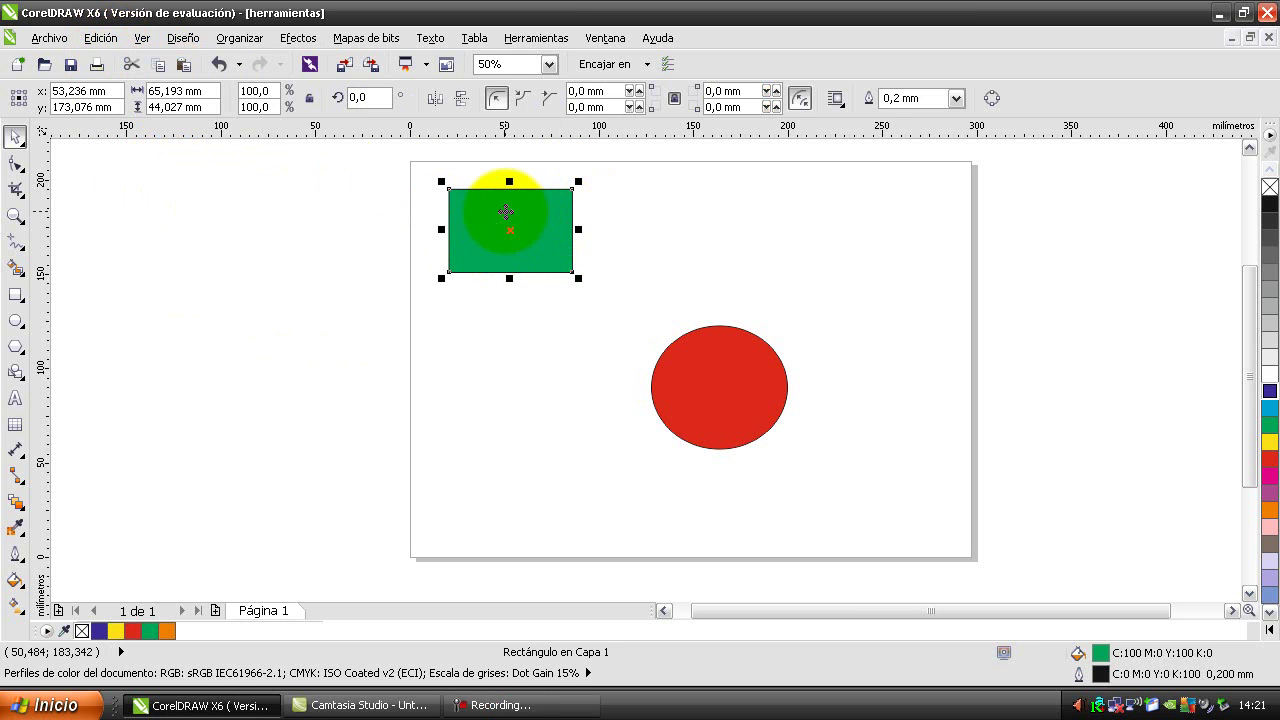
drag(505, 212, 645, 218)
click(754, 249)
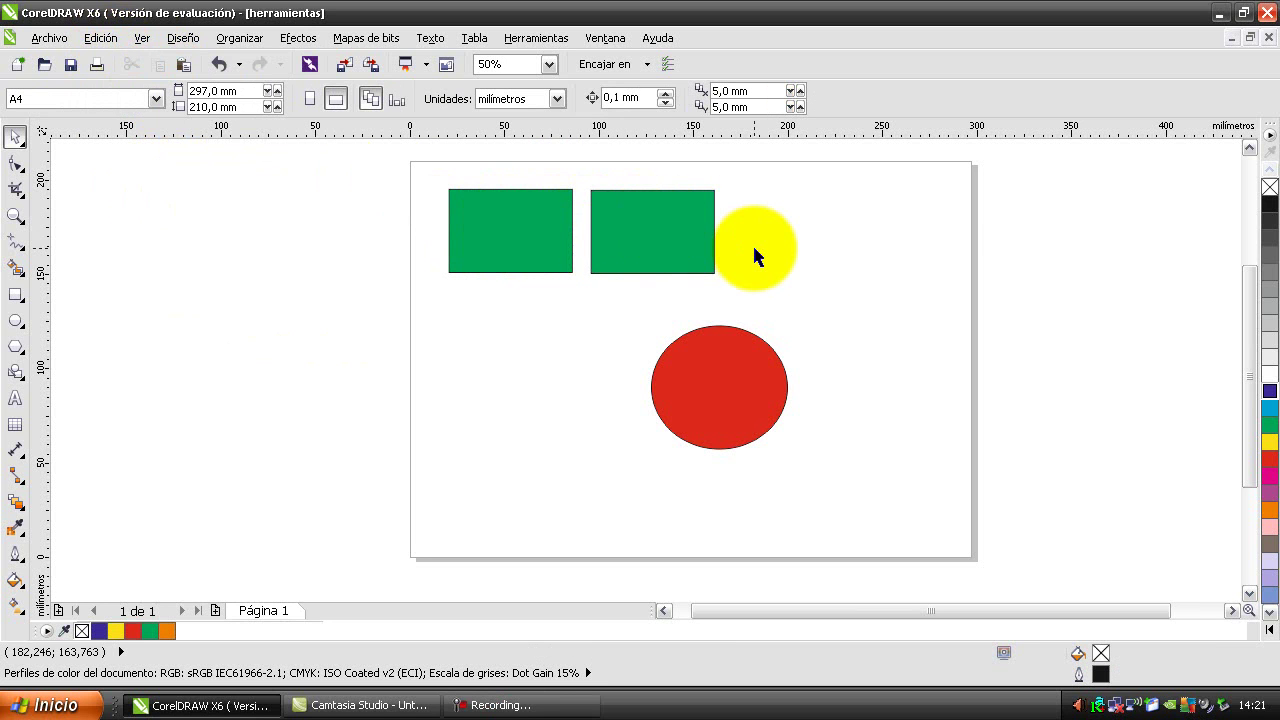
Step: Copy and paste the red ellipse, placing the duplicate about 81 mm to the left of the original
click(744, 388)
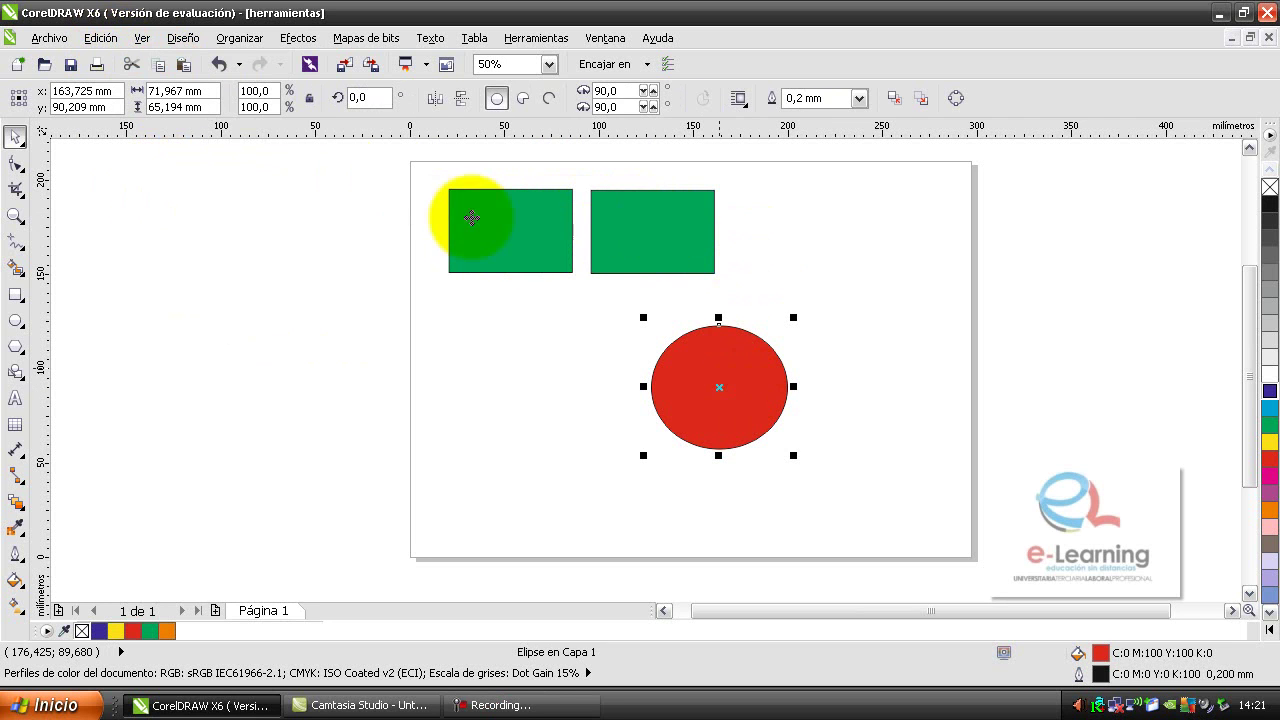
click(157, 66)
click(810, 366)
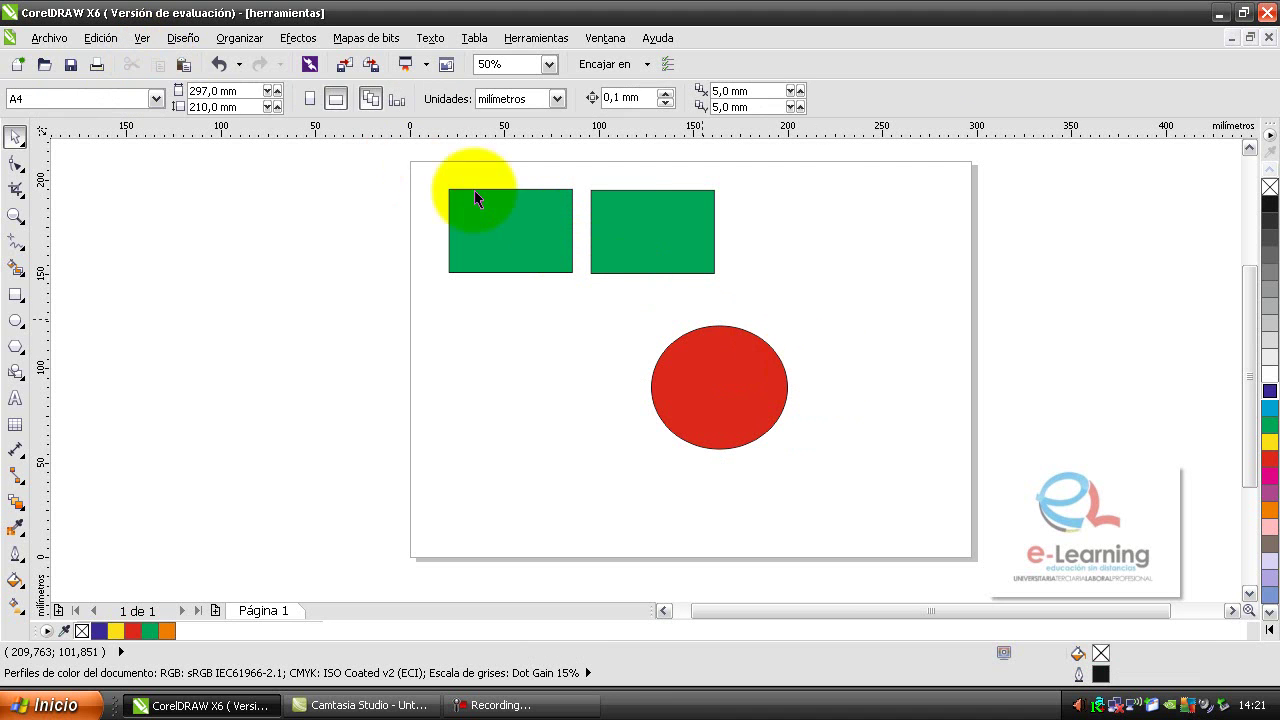
click(183, 64)
drag(697, 379, 541, 378)
click(872, 398)
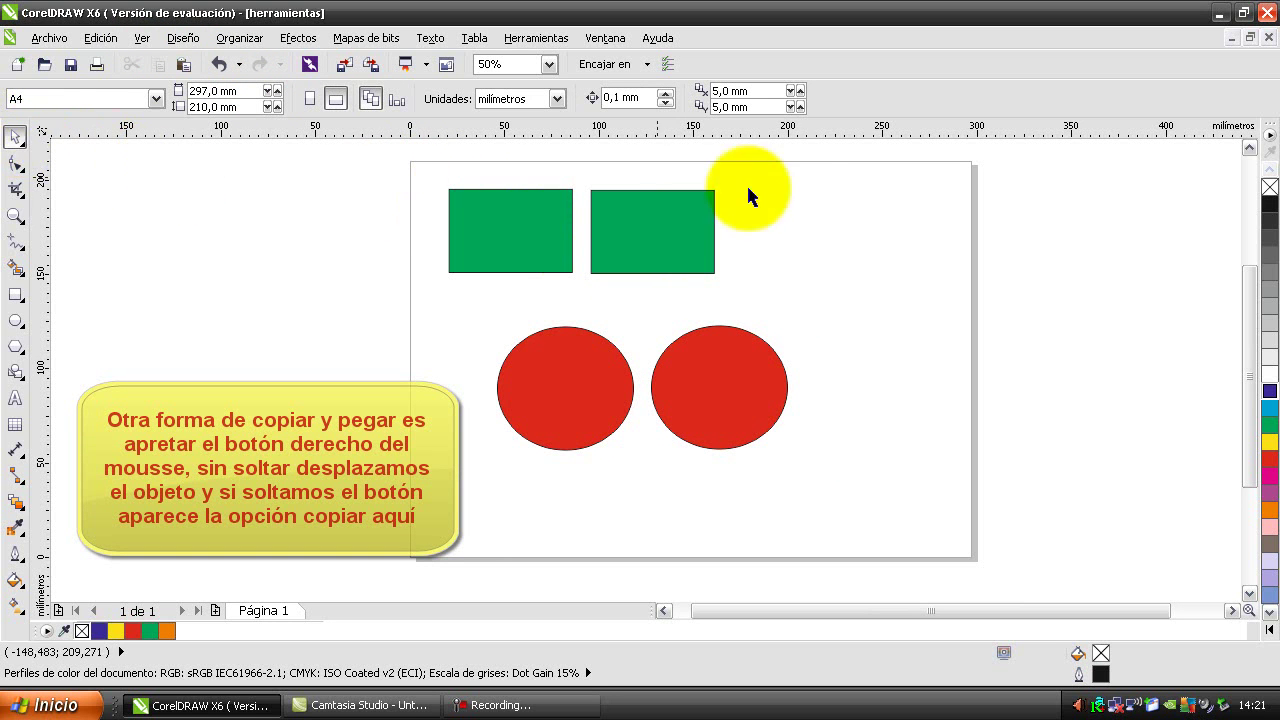
Step: Copy the second green rectangle about 88 mm to its right, and copy both red ellipses together beyond the page's right edge
drag(694, 228, 847, 219)
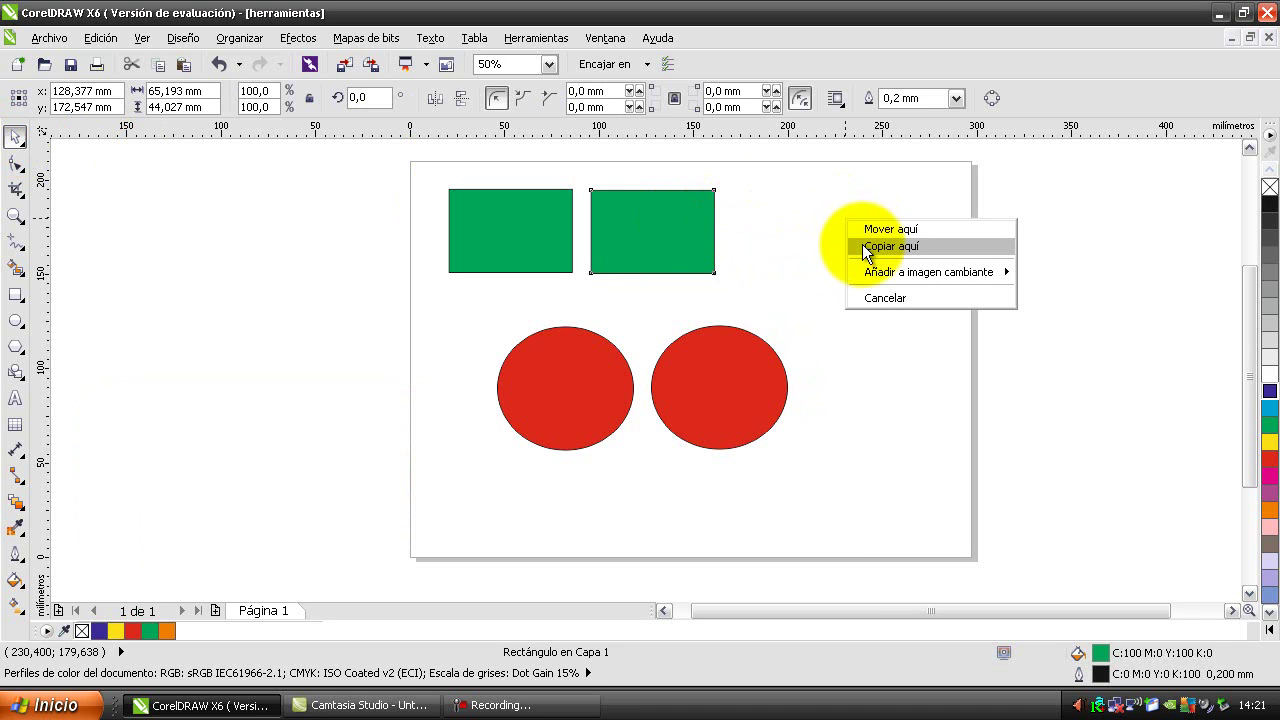
click(862, 246)
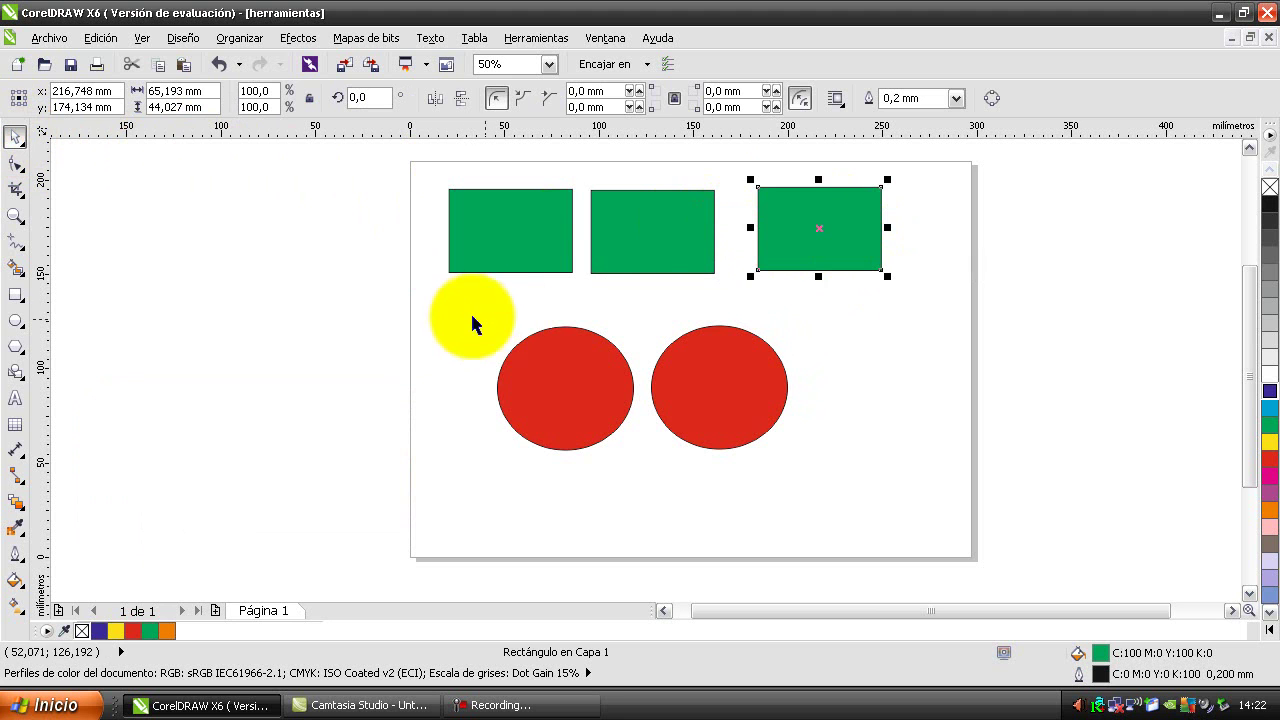
drag(462, 294, 845, 467)
drag(734, 398, 1038, 395)
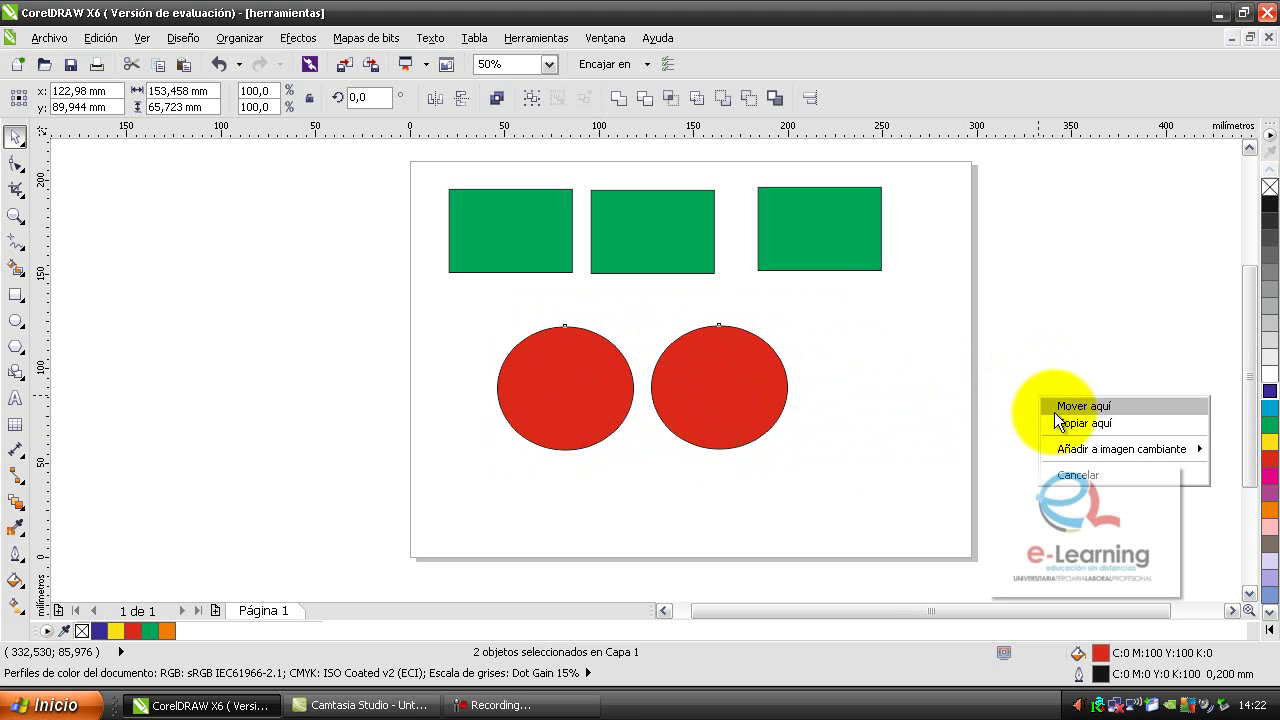
click(1055, 422)
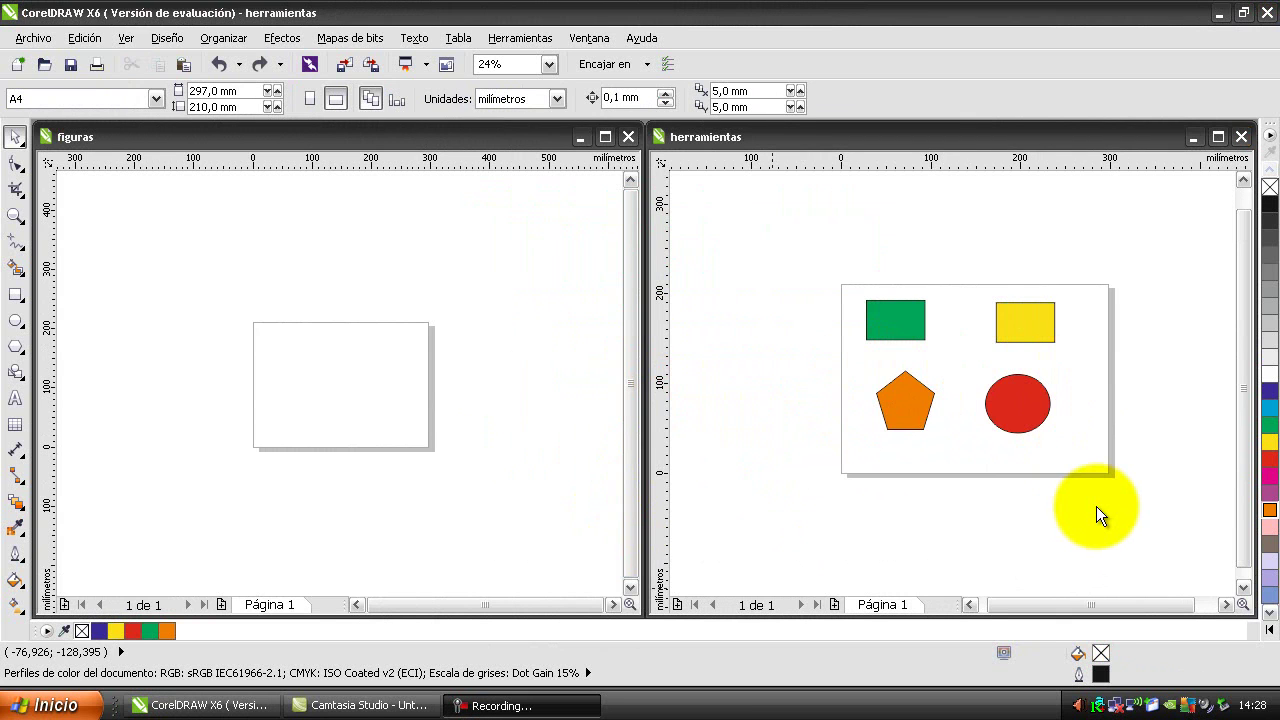
Step: Cut the green rectangle from the herramientas document and paste it back into the same document
click(918, 331)
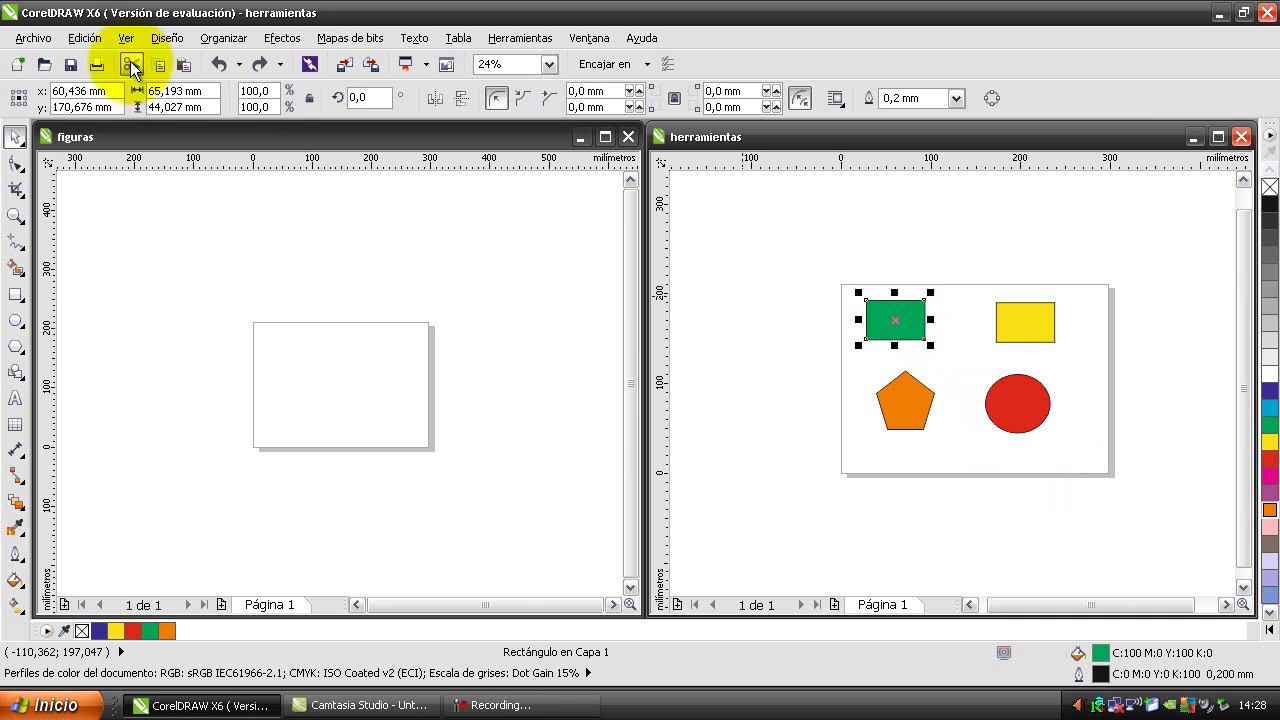
click(83, 38)
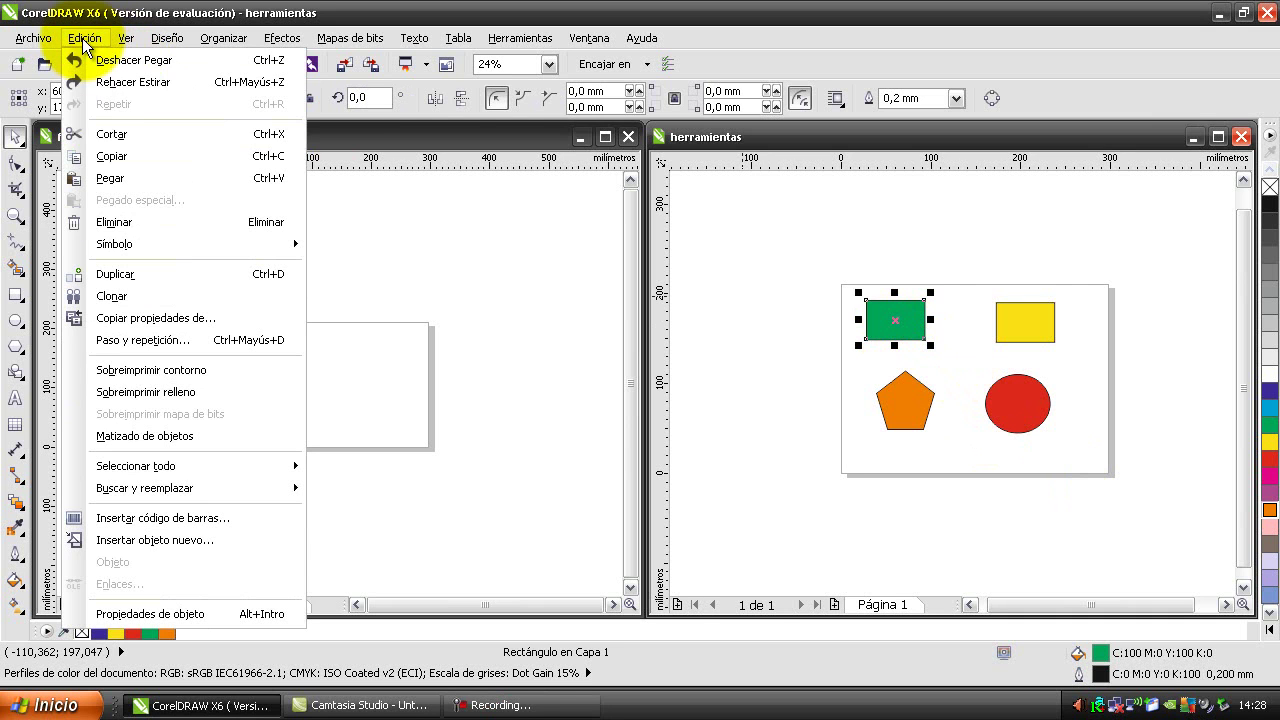
click(106, 134)
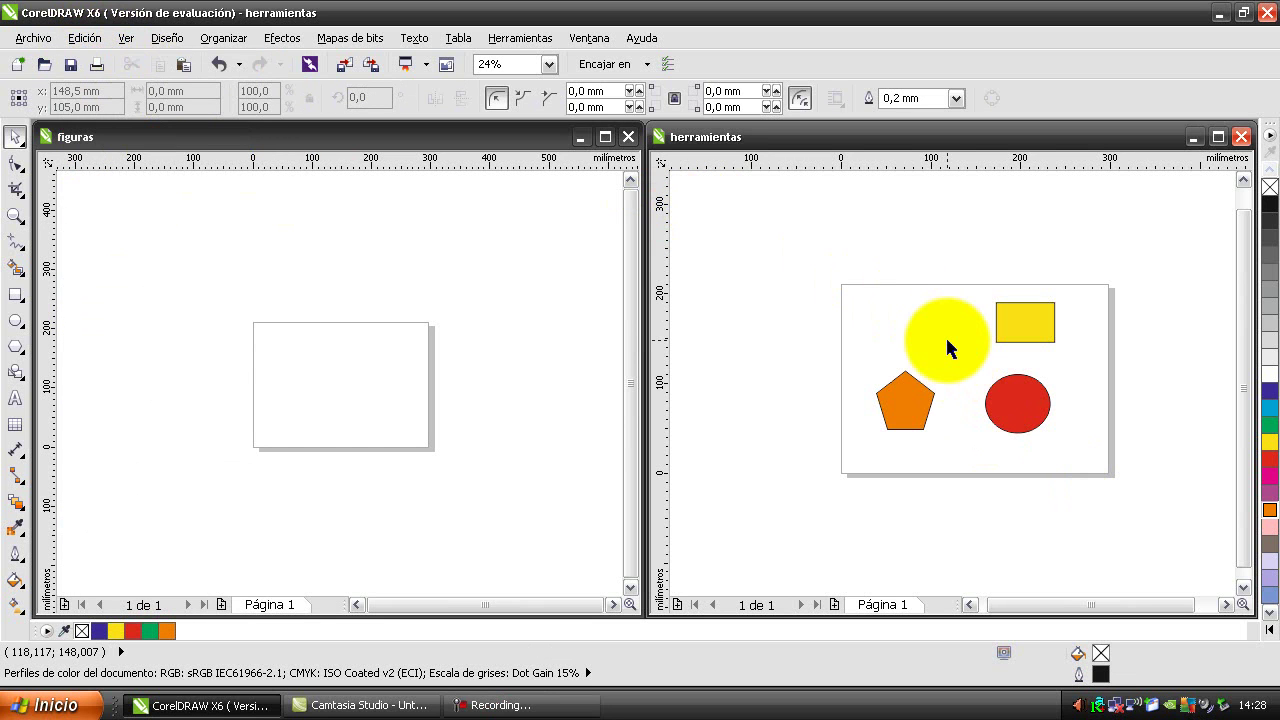
click(84, 38)
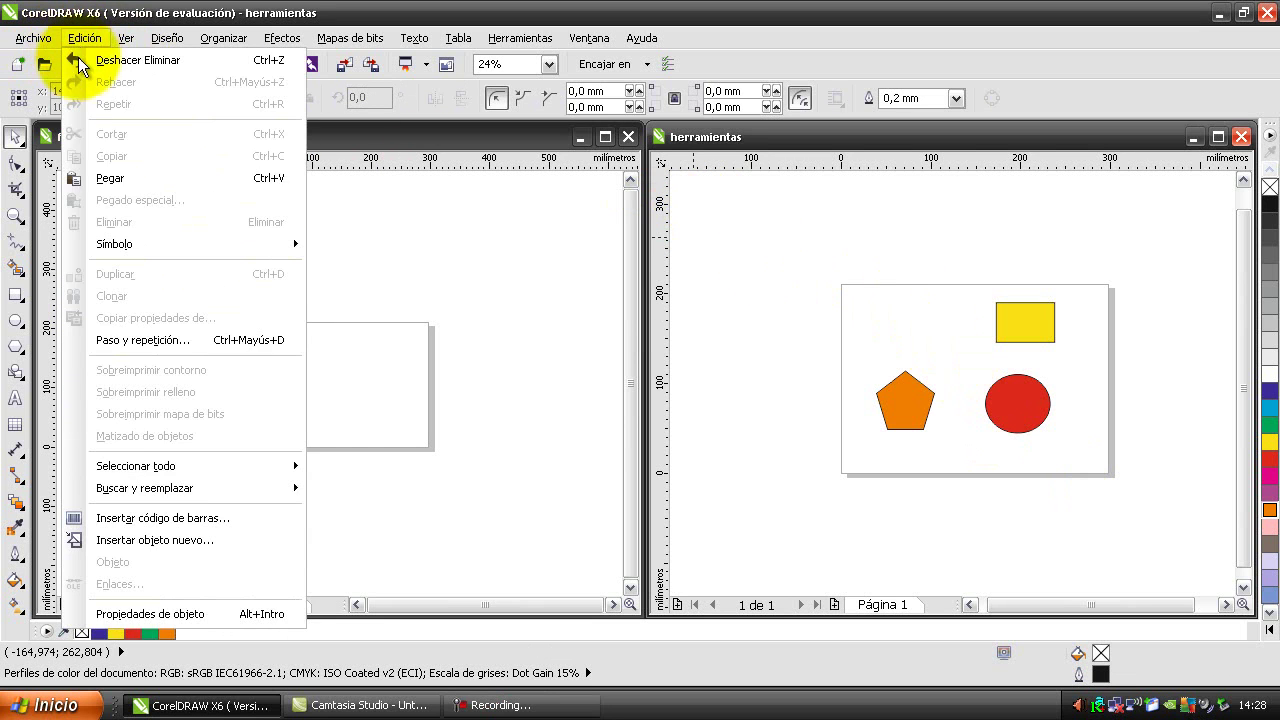
click(110, 179)
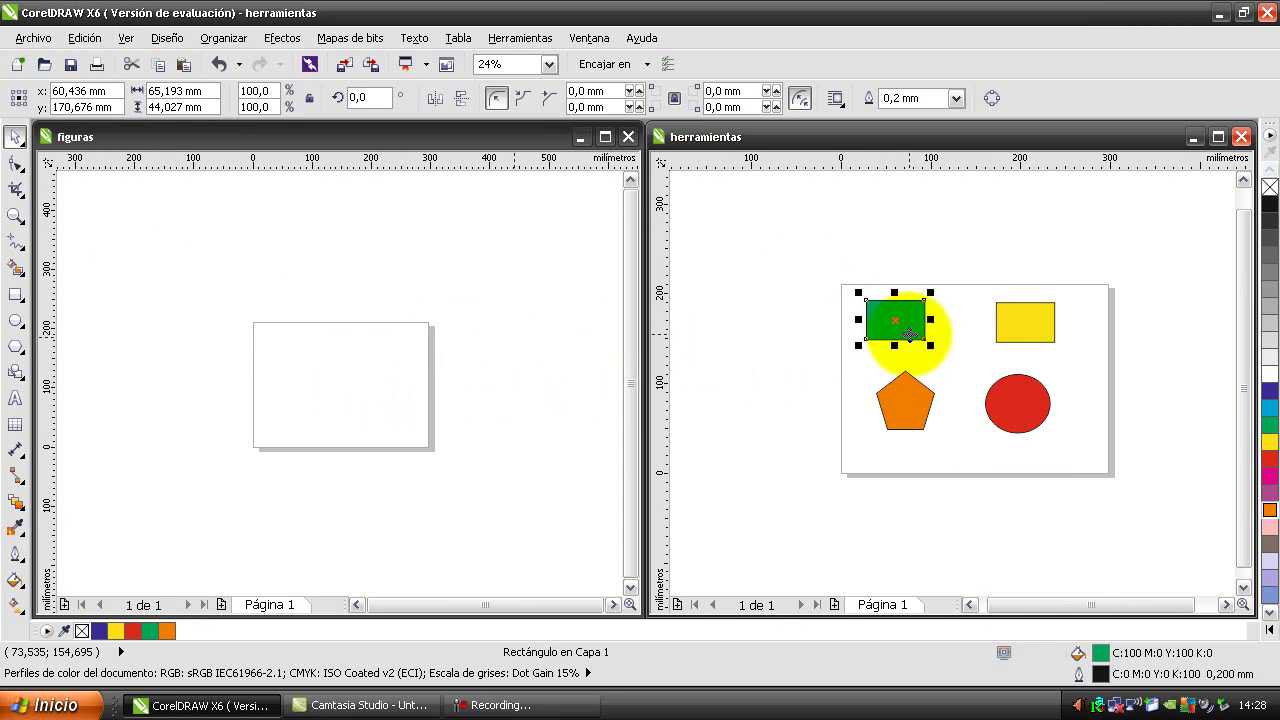
Step: Cut the green rectangle from the herramientas document and paste it into the figuras document
click(132, 64)
click(279, 343)
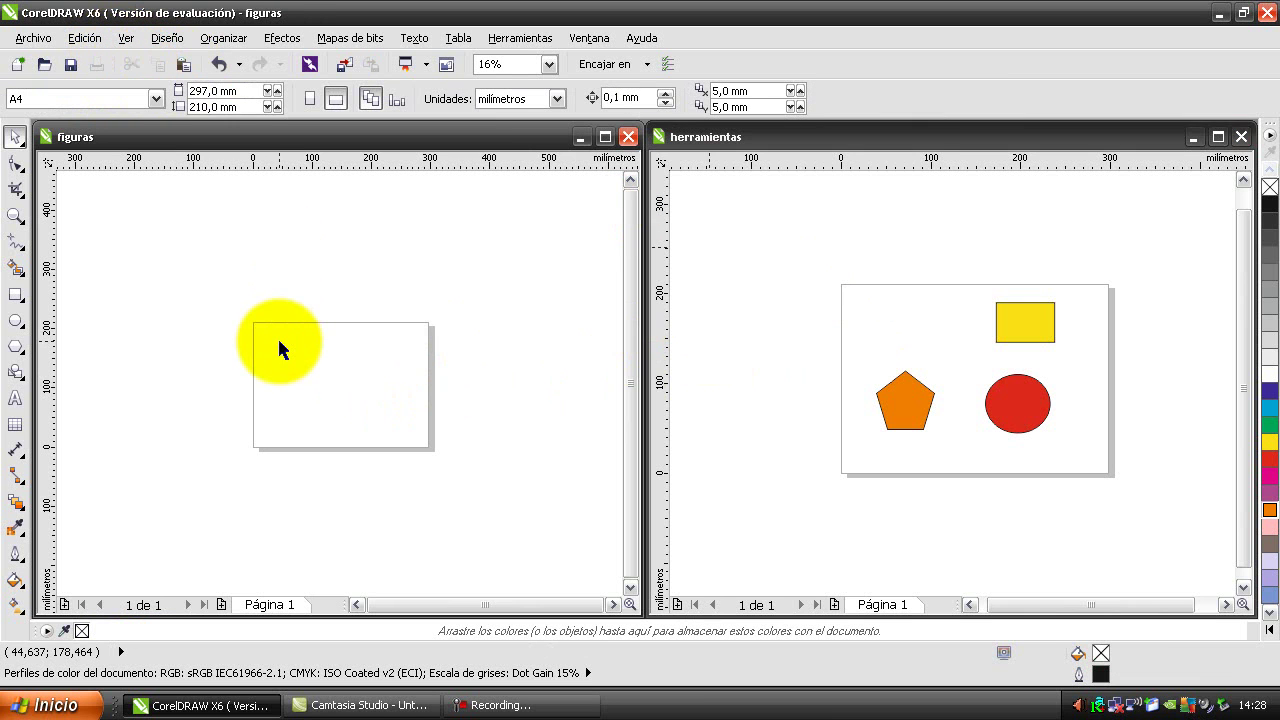
click(100, 40)
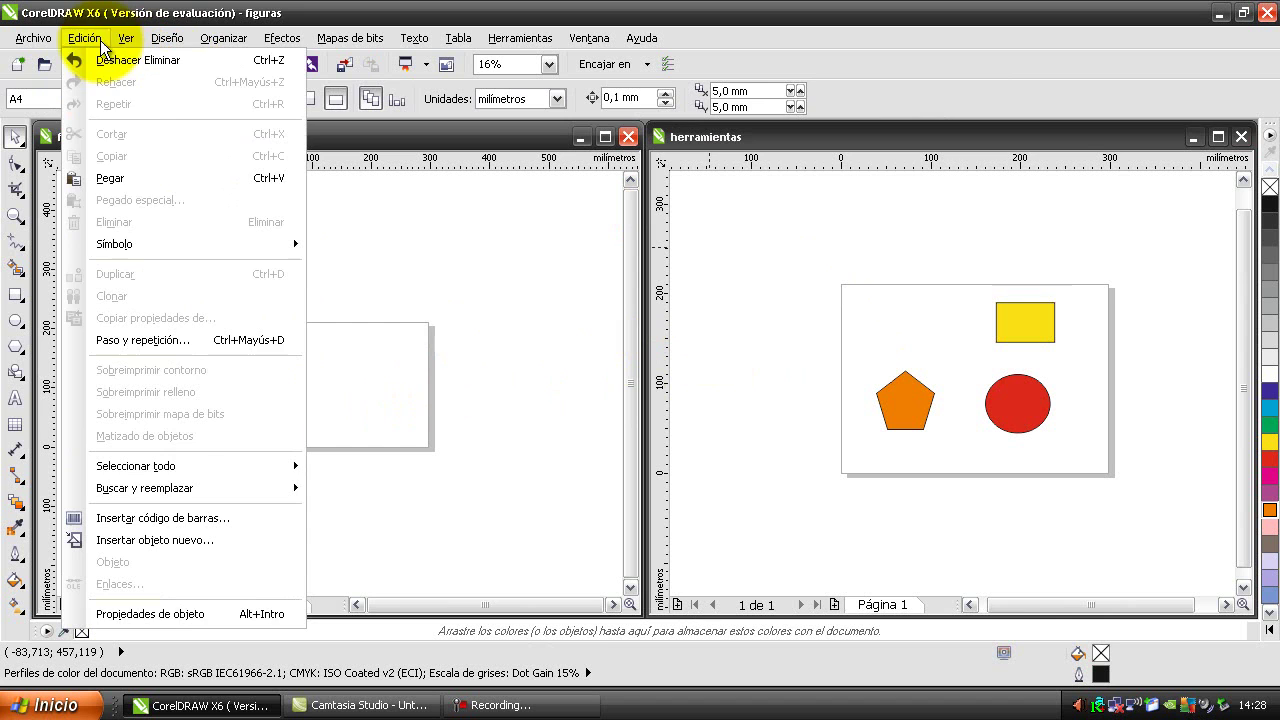
click(121, 182)
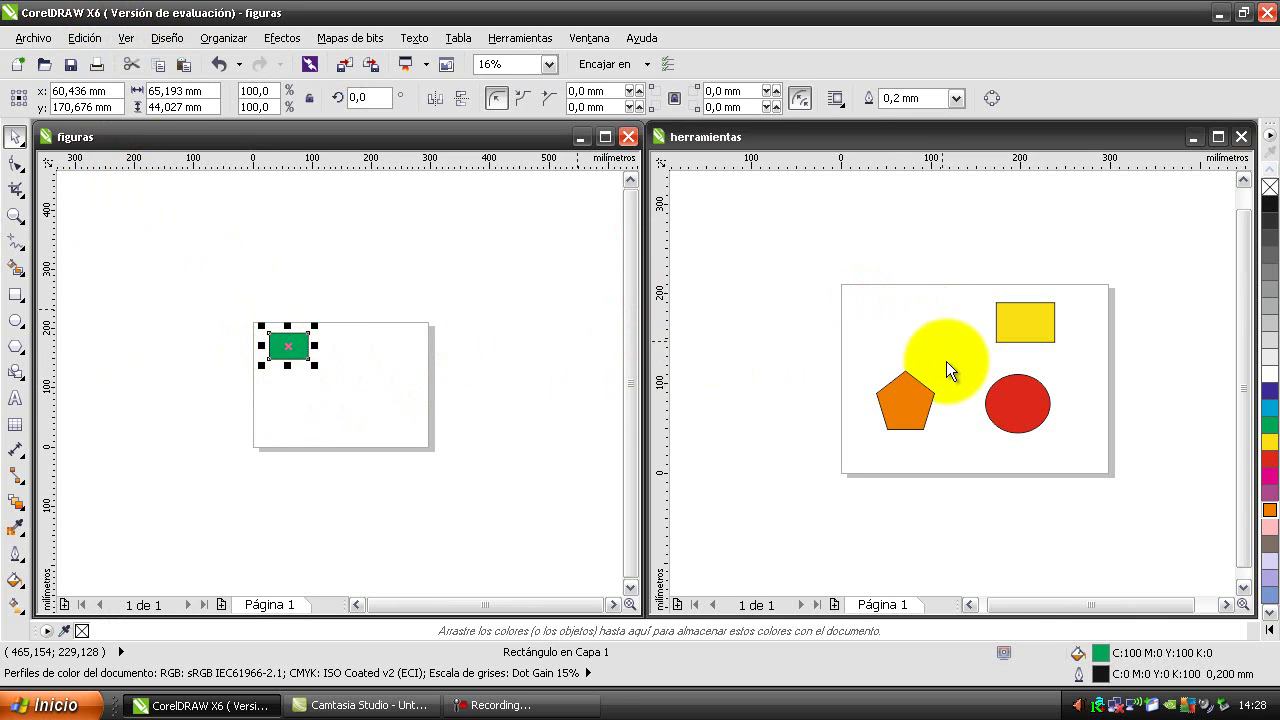
Step: Move the orange pentagon from the herramientas document onto the figuras page, below and to the right of the green rectangle
click(905, 420)
click(908, 411)
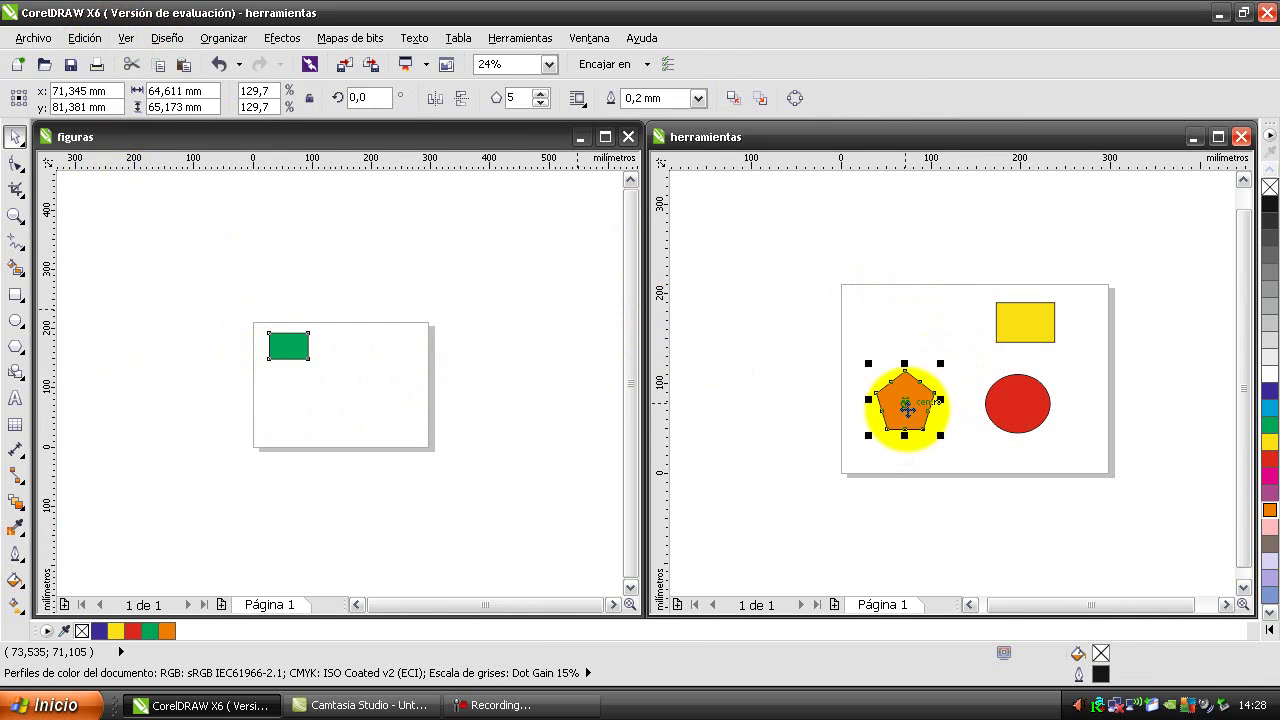
drag(907, 405, 363, 415)
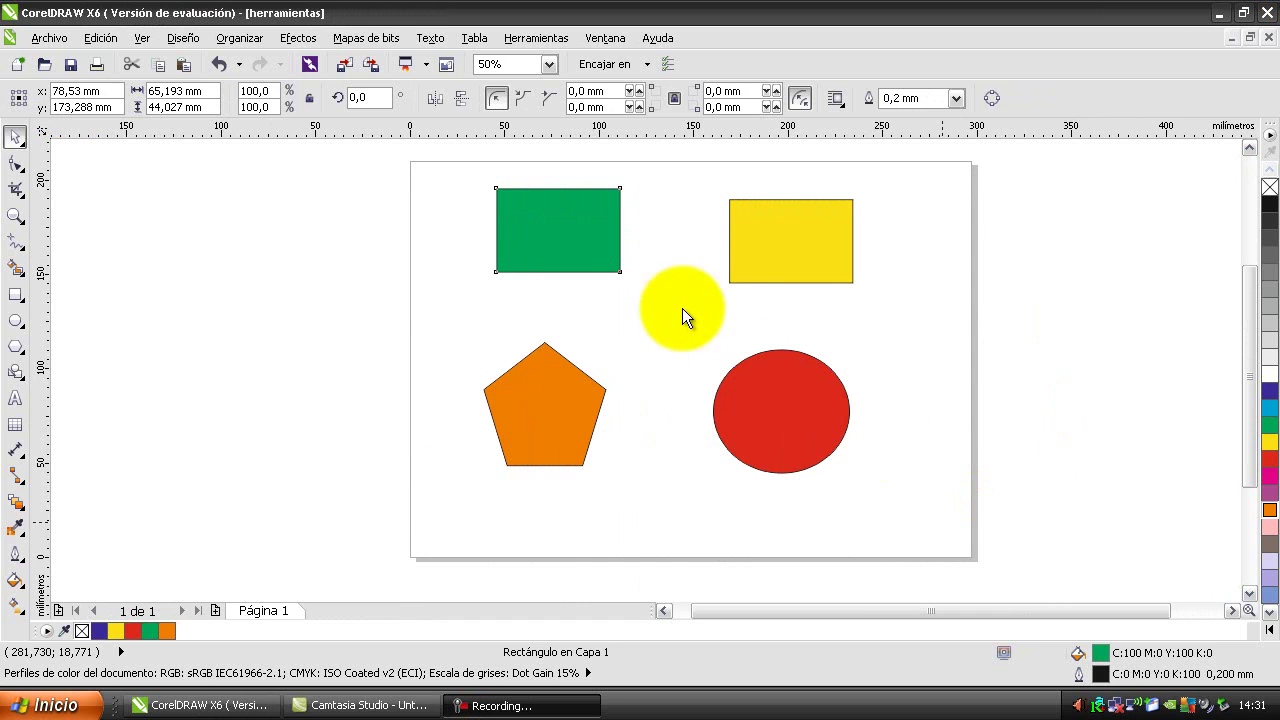
Step: Duplicate the green rectangle with a 5 mm horizontal and 5 mm vertical offset
click(577, 243)
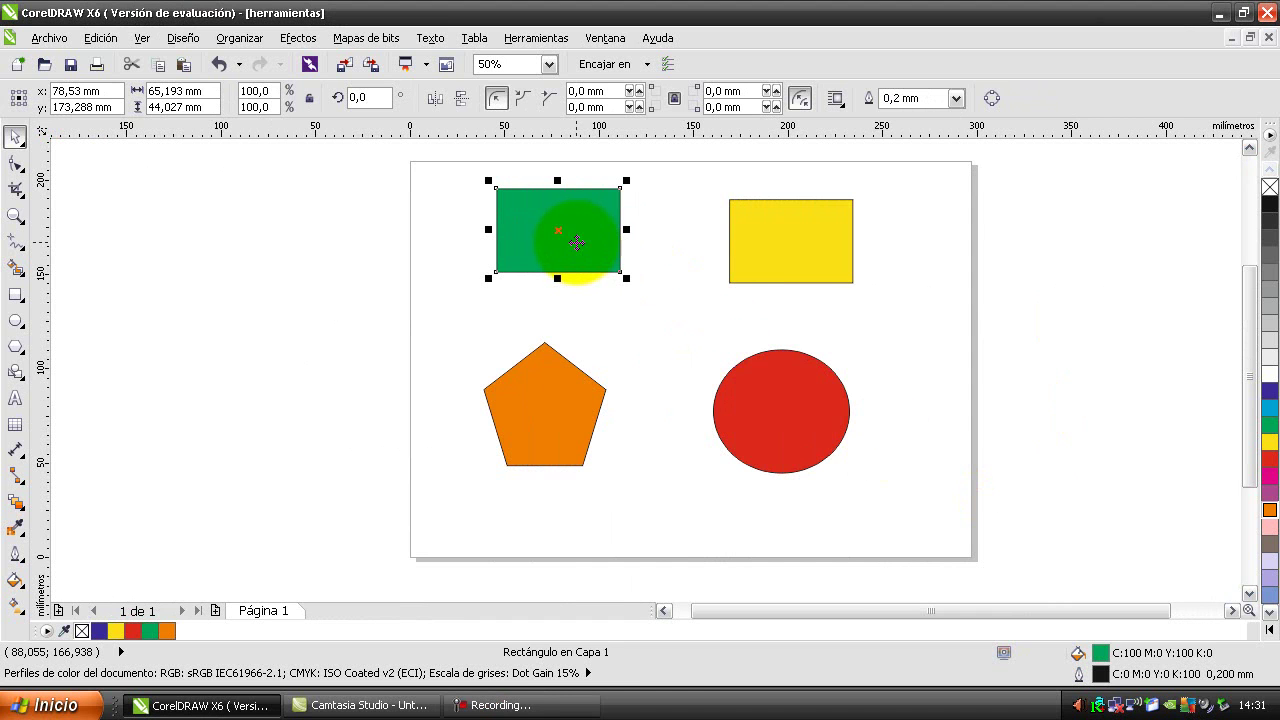
click(115, 40)
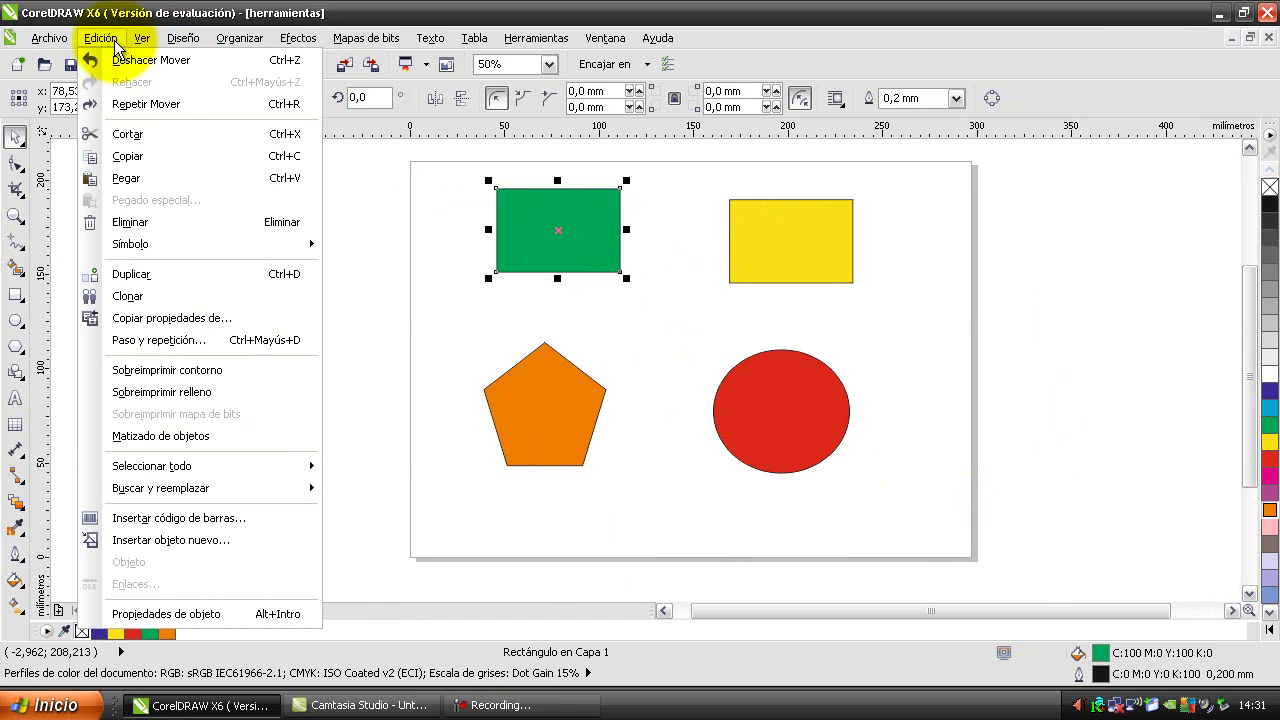
click(158, 278)
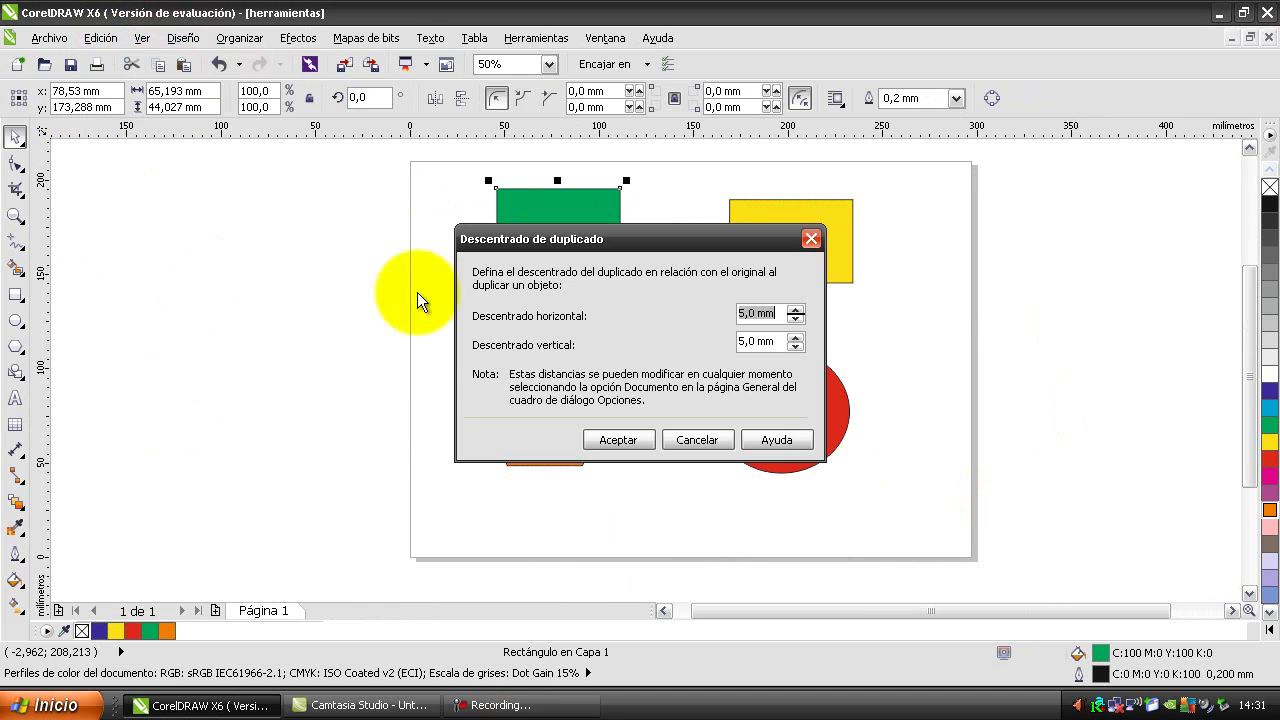
click(617, 440)
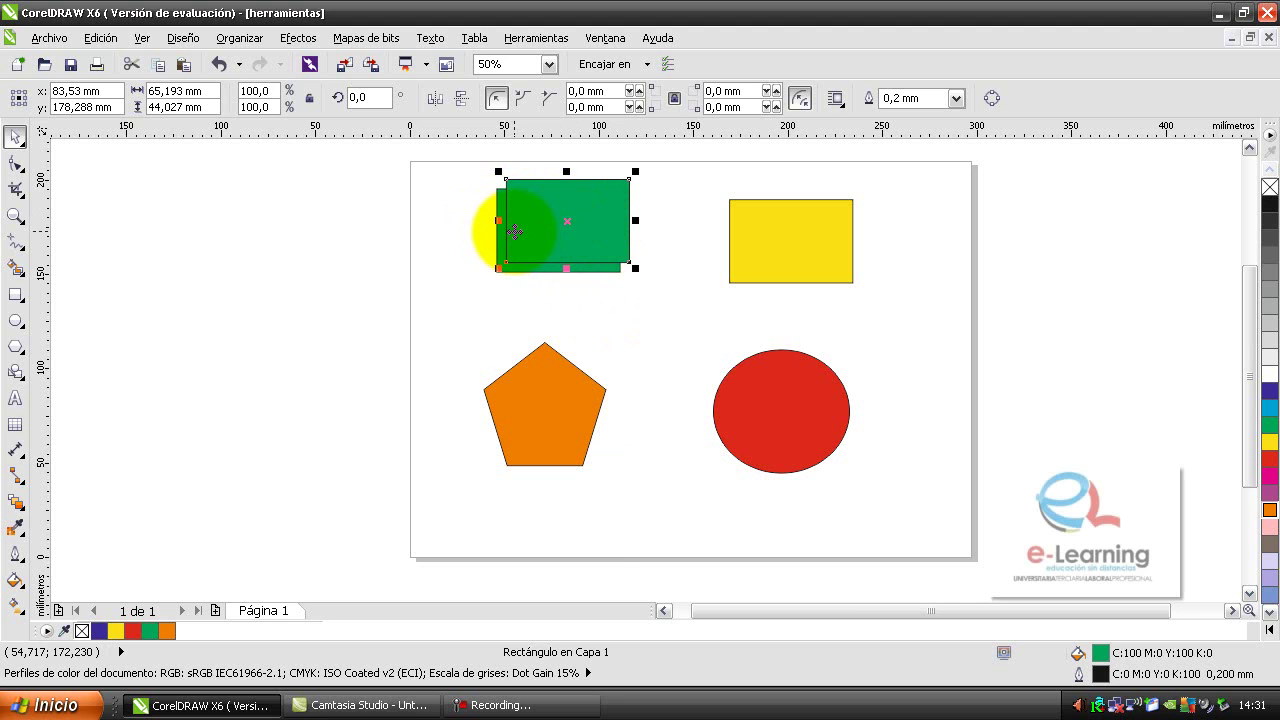
Step: Duplicate the yellow rectangle with the same offset, and undo the duplication of both rectangles
click(760, 263)
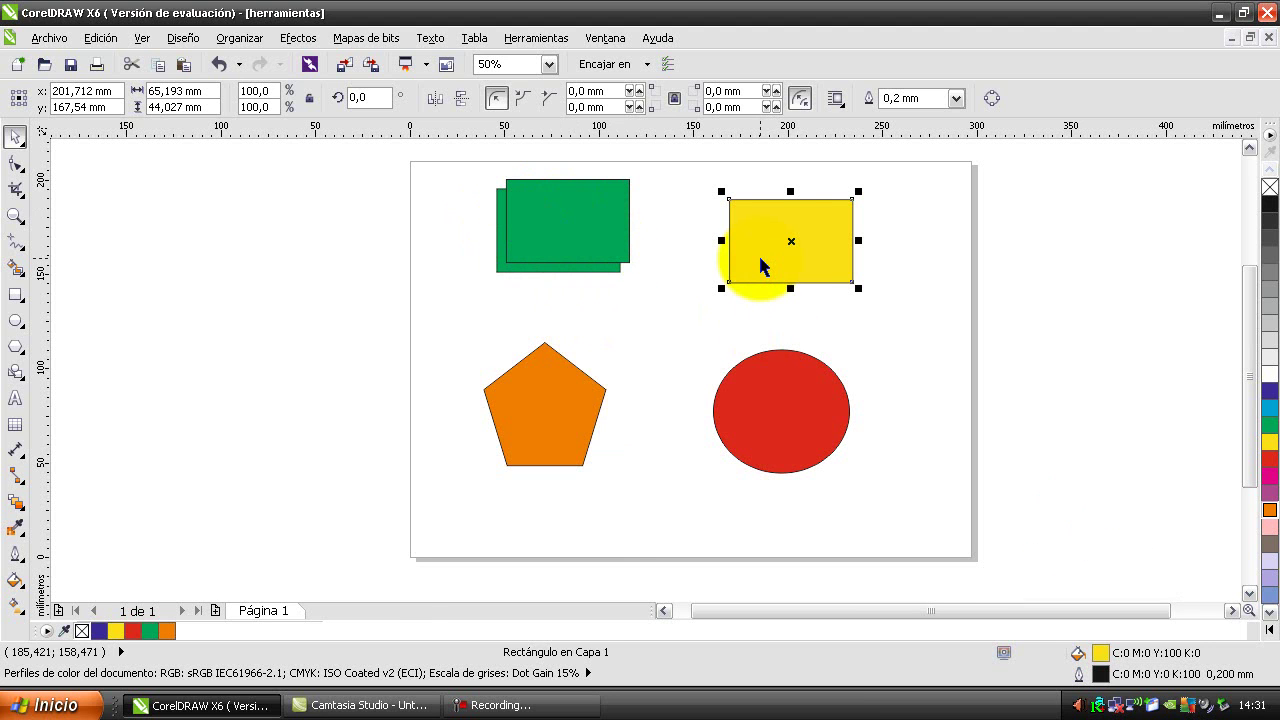
key(ctrl+d)
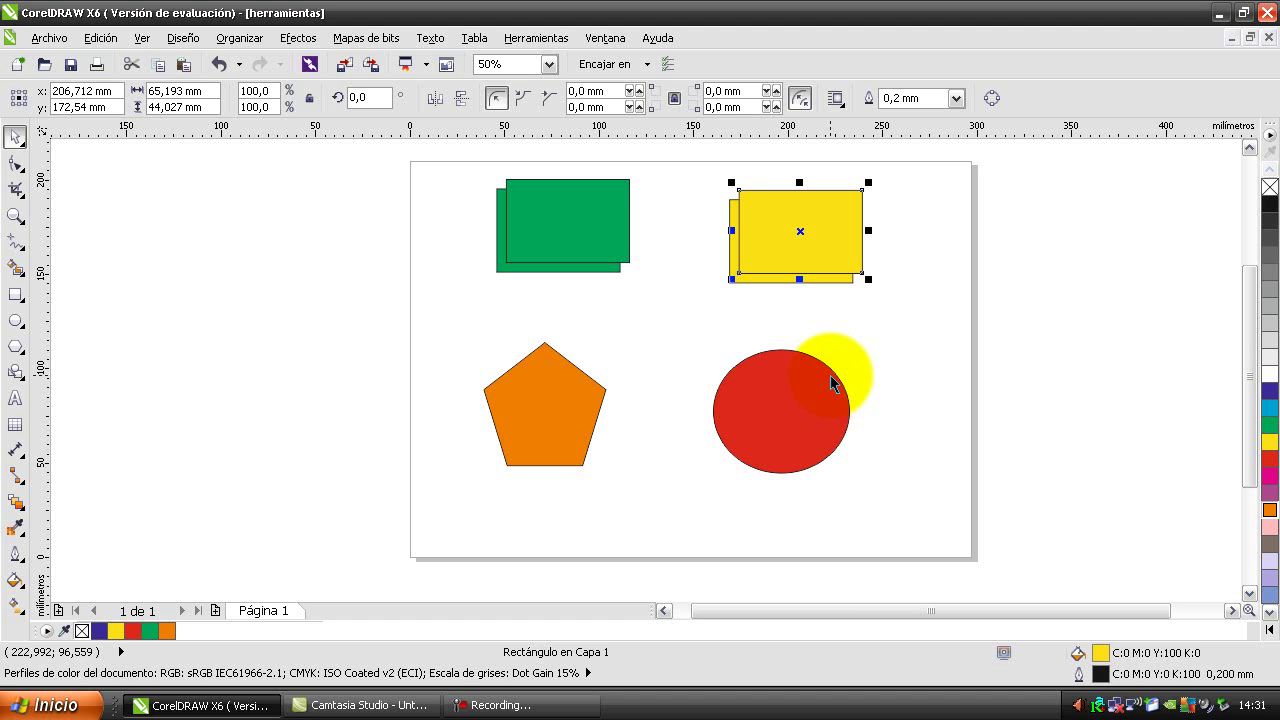
key(ctrl+z)
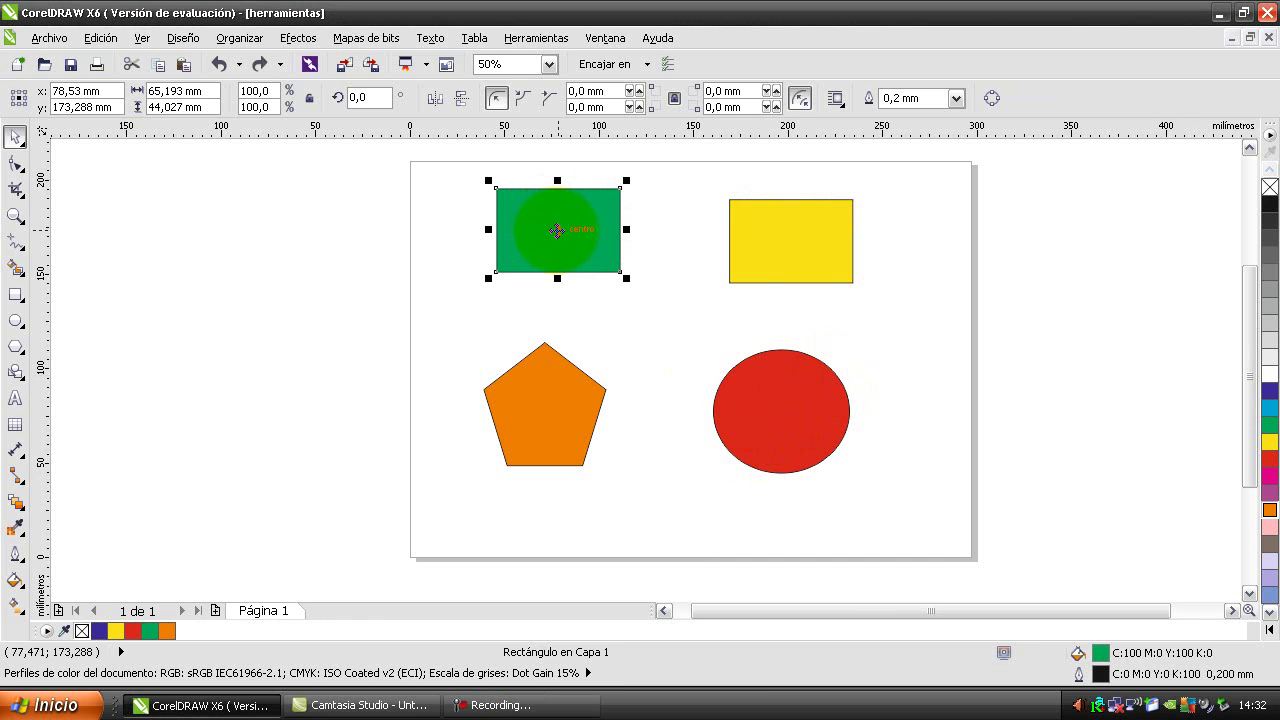
Step: Rearrange the shapes: green rectangle near the page's left edge, yellow rectangle centred at about X 158, Y 170 mm, red ellipse below and right of it
drag(560, 227, 513, 270)
drag(767, 234, 592, 216)
drag(810, 448, 800, 318)
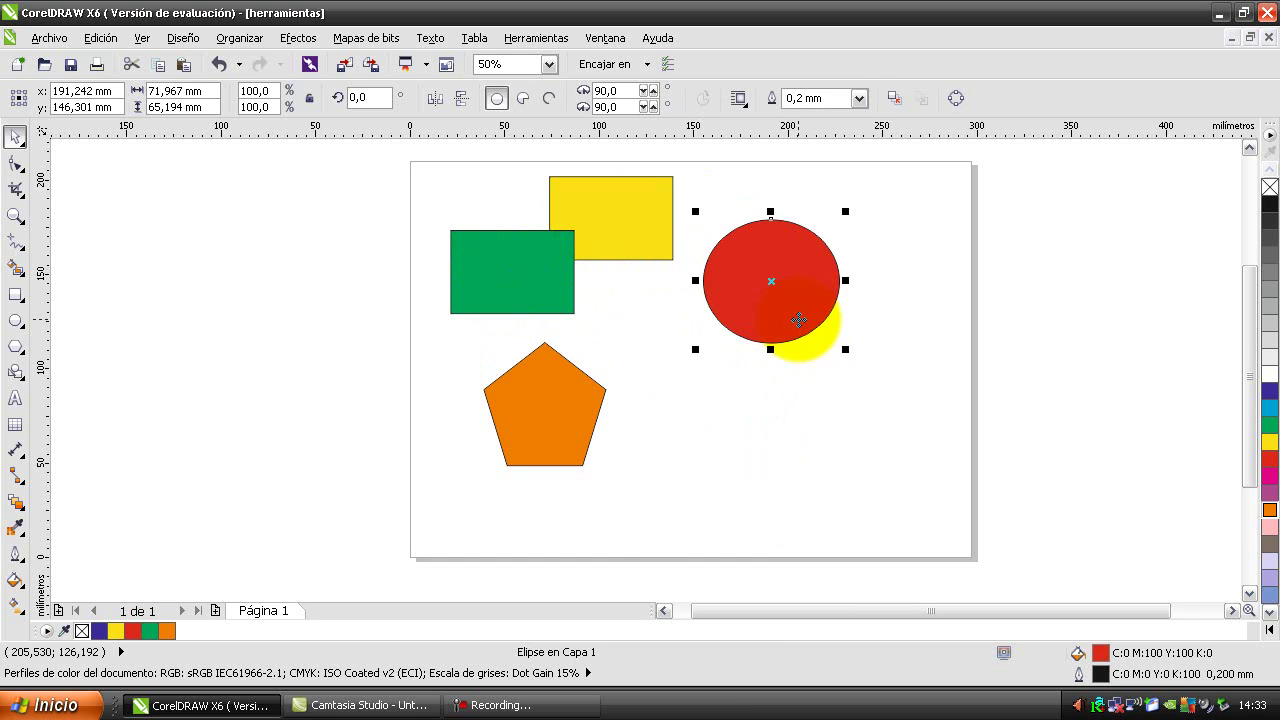
drag(771, 281, 789, 382)
drag(634, 222, 719, 233)
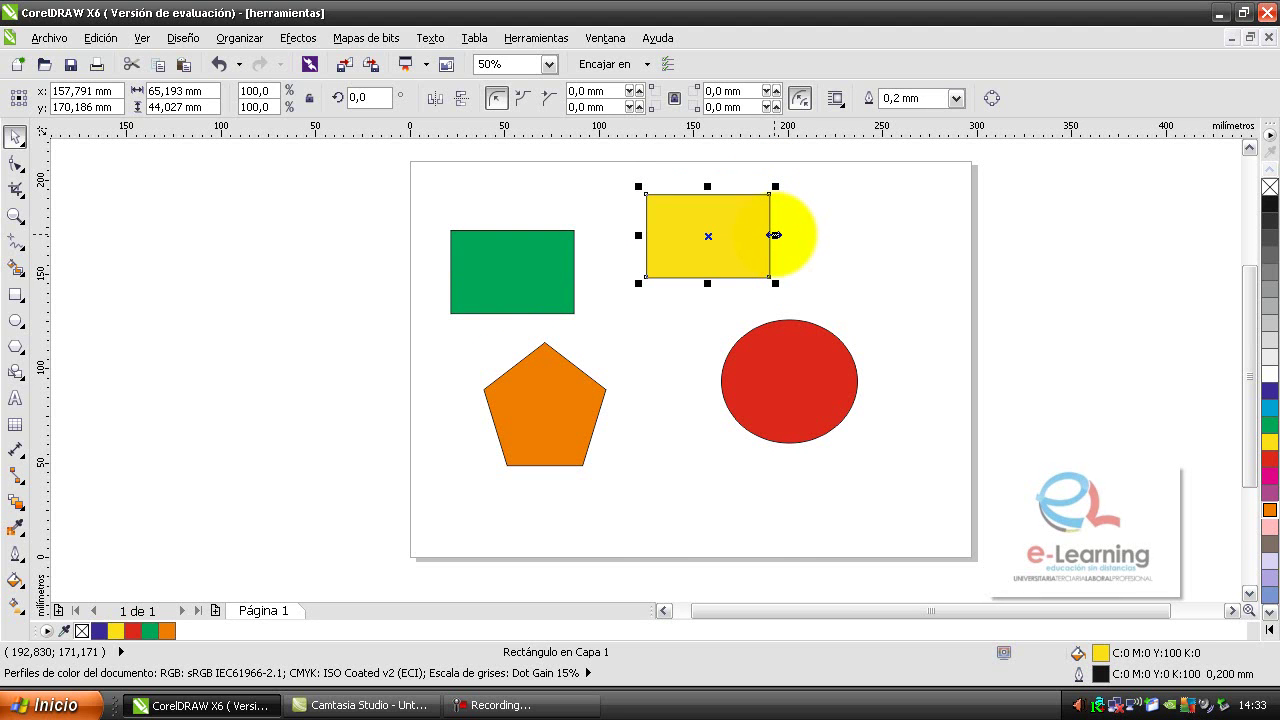
Step: Stretch the yellow rectangle horizontally, vertically and from its lower-left corner to about 157 by 92 mm
drag(773, 235, 896, 236)
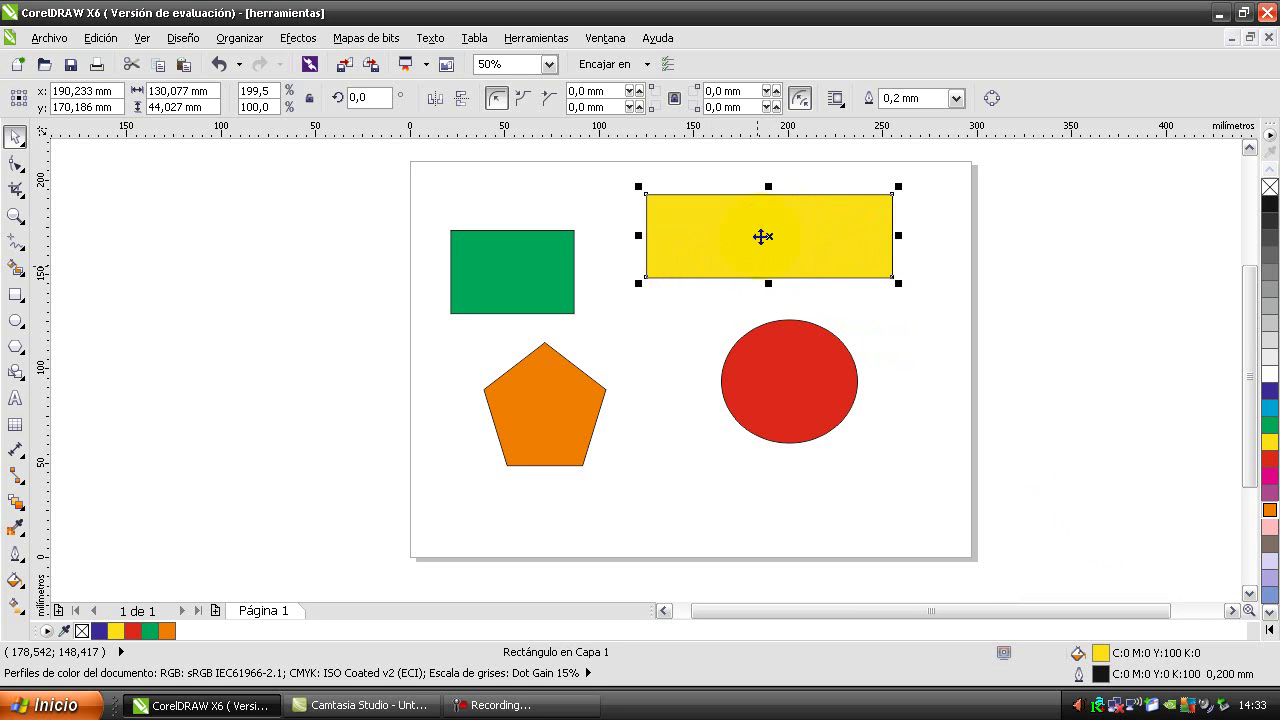
drag(773, 187, 769, 158)
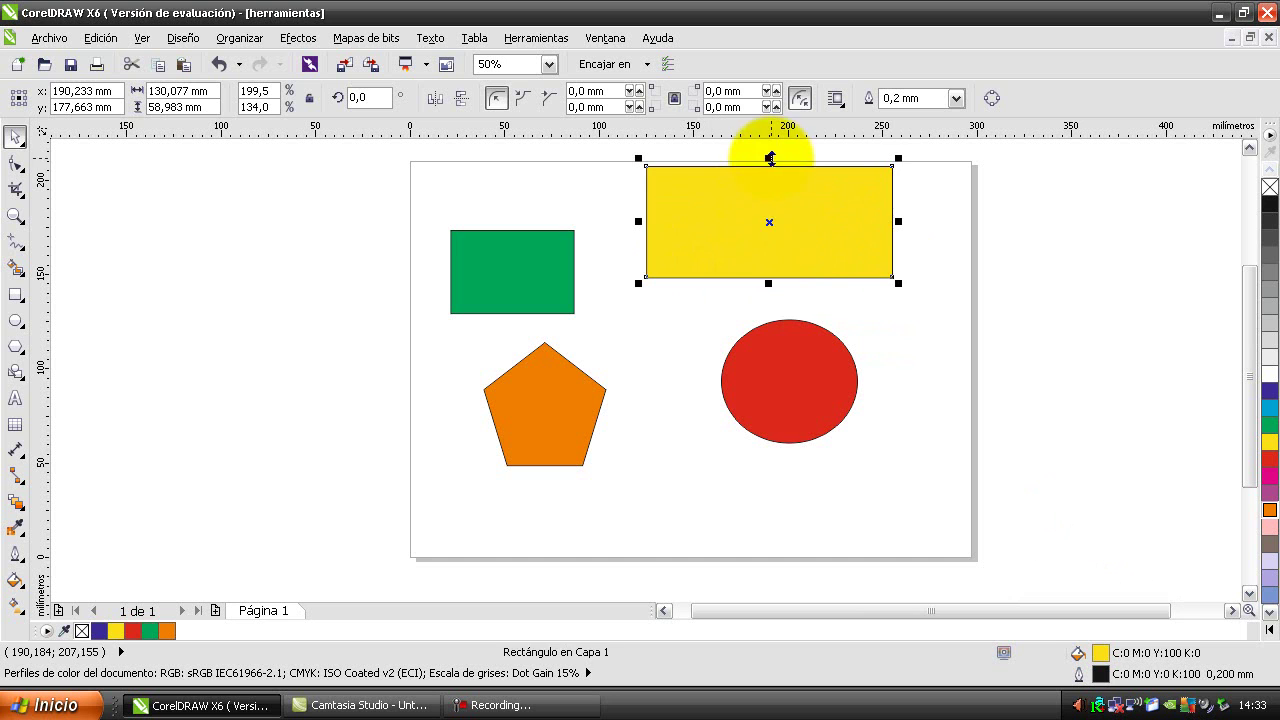
drag(768, 285, 768, 315)
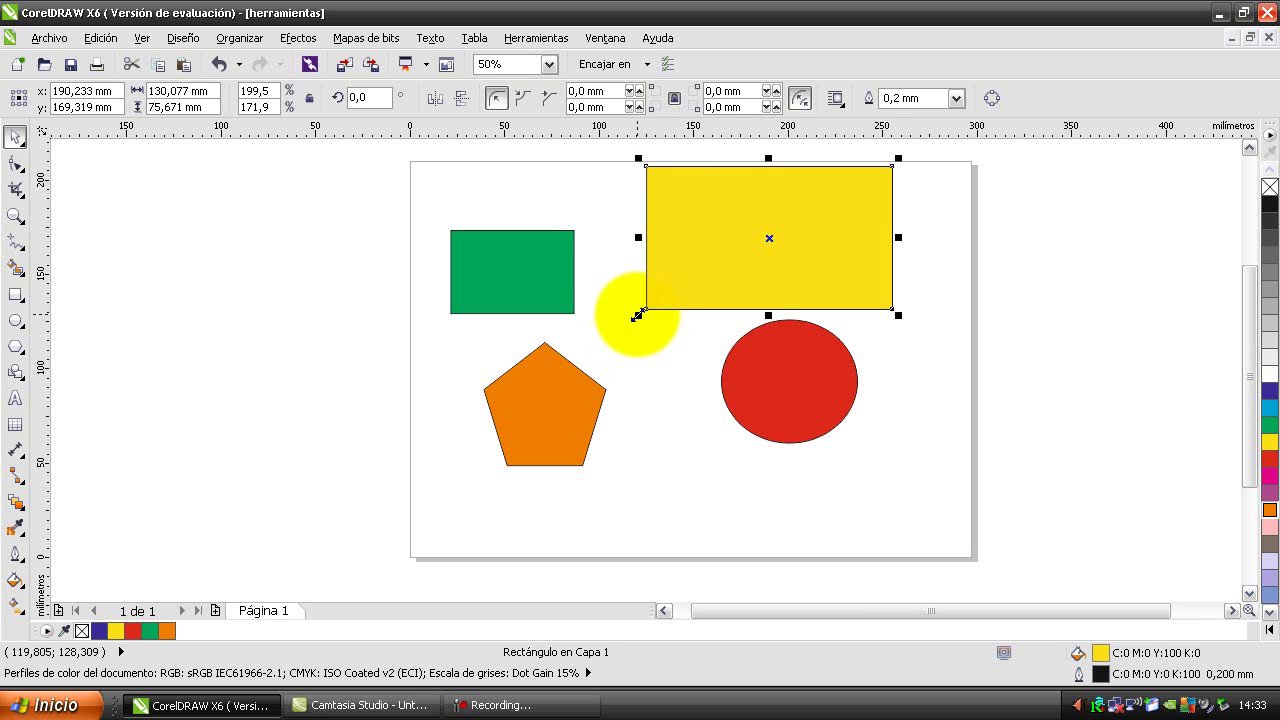
drag(637, 316, 584, 347)
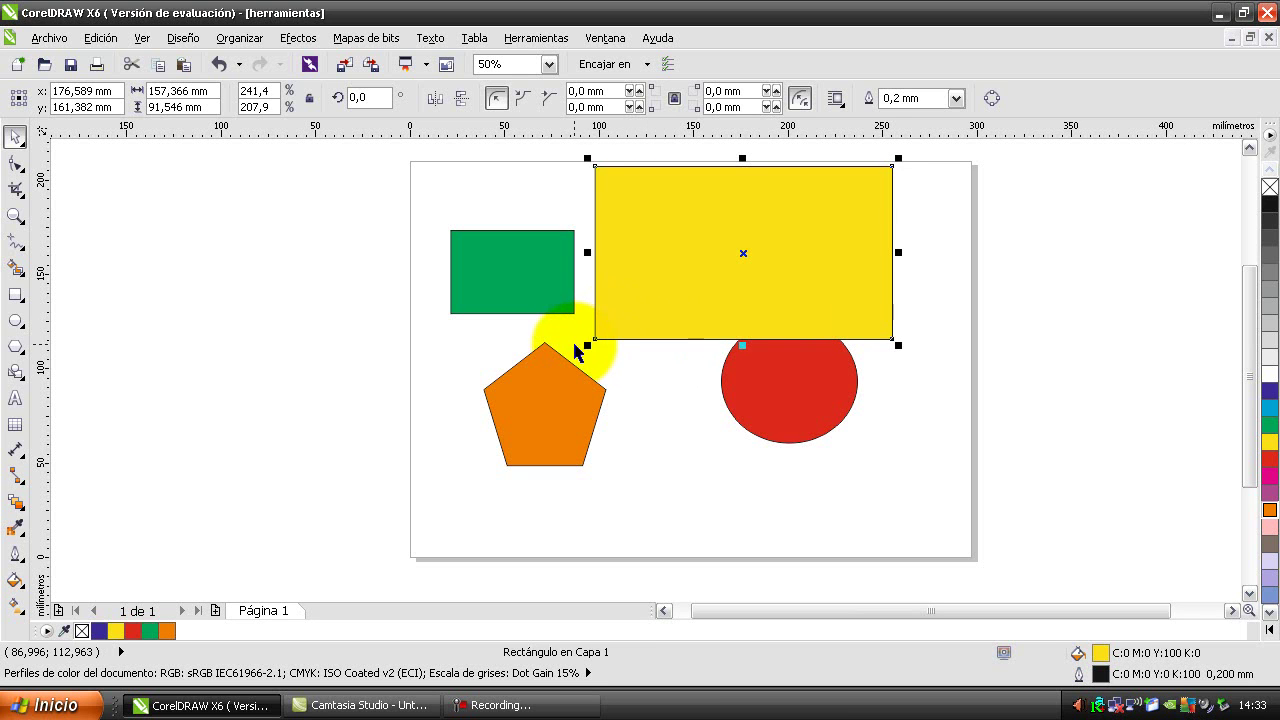
Step: Move the red ellipse down clear of the yellow rectangle and enlarge it proportionally to about 89 by 80 mm
click(790, 398)
drag(790, 398, 790, 438)
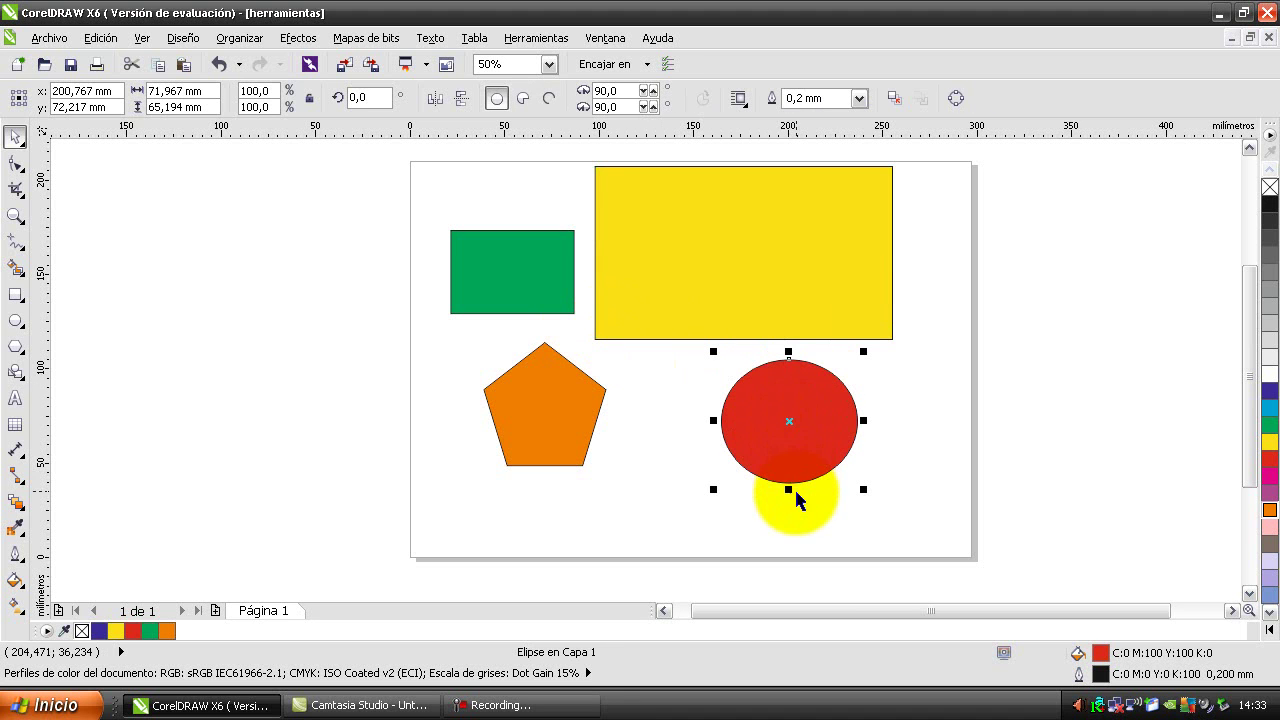
drag(711, 490, 624, 517)
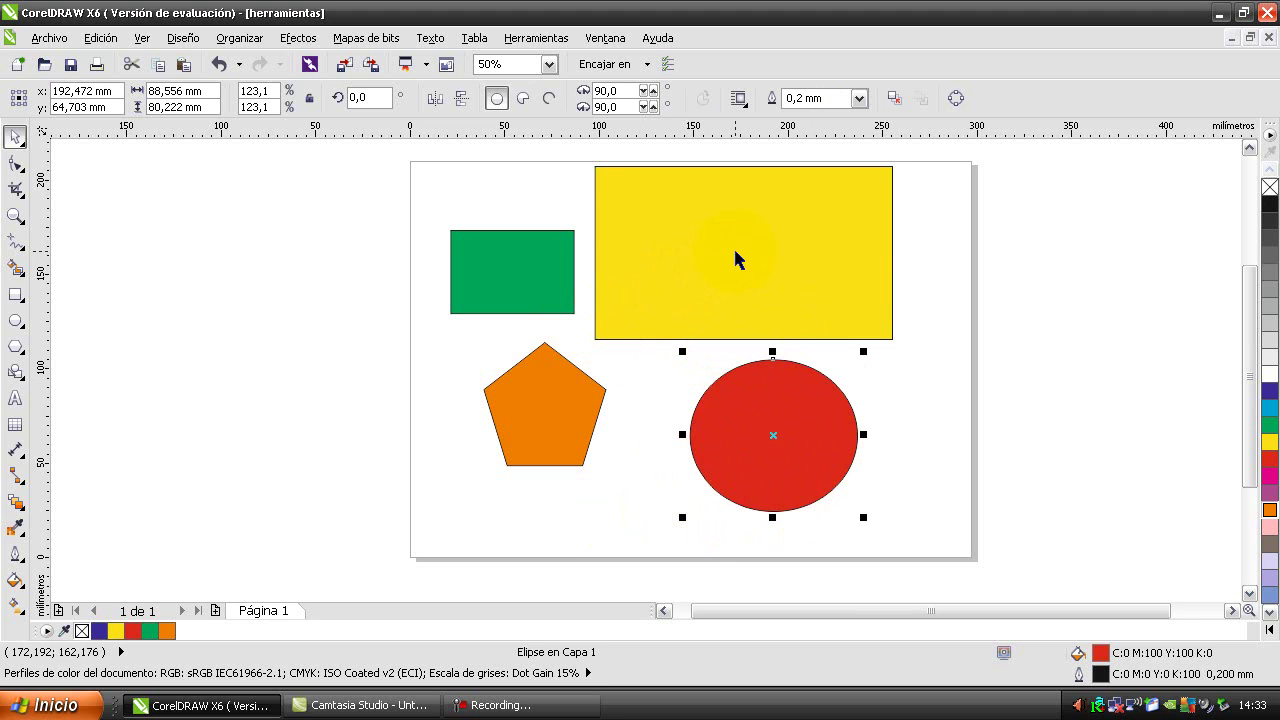
Step: Position the red ellipse partly behind the yellow rectangle's upper-right corner and the green rectangle partly behind its upper-left corner
drag(775, 436, 877, 258)
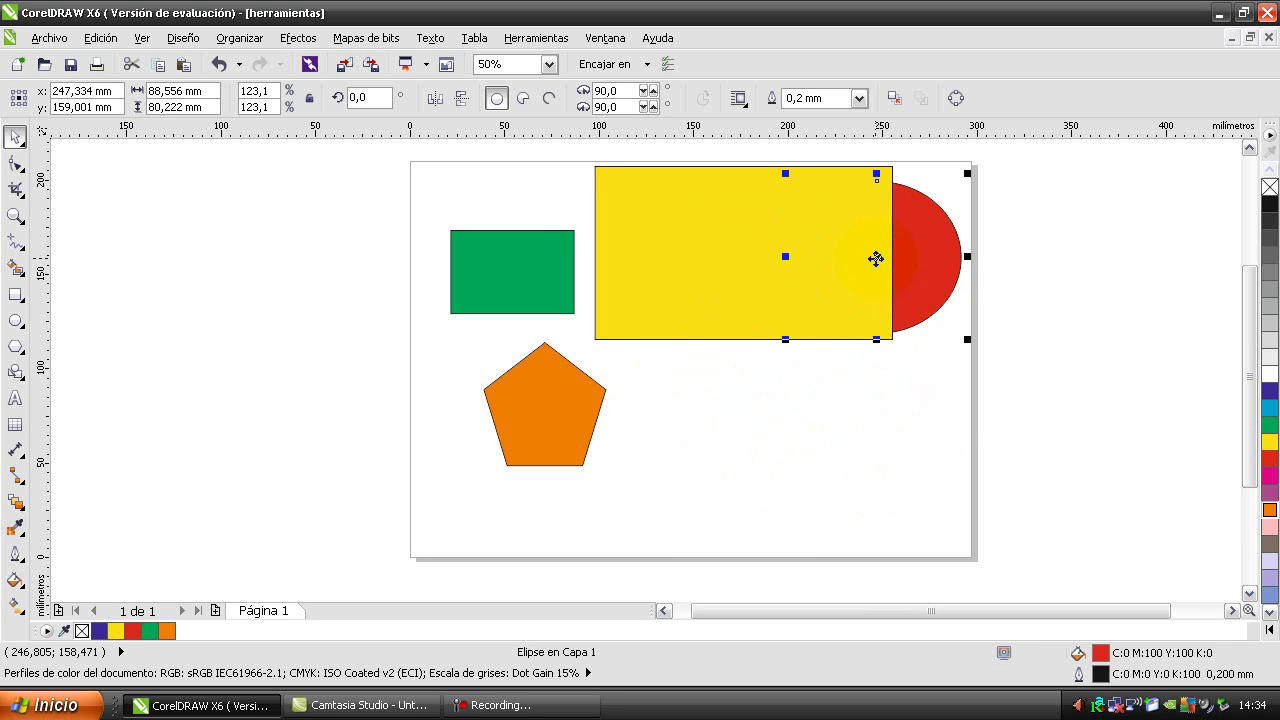
drag(876, 258, 834, 434)
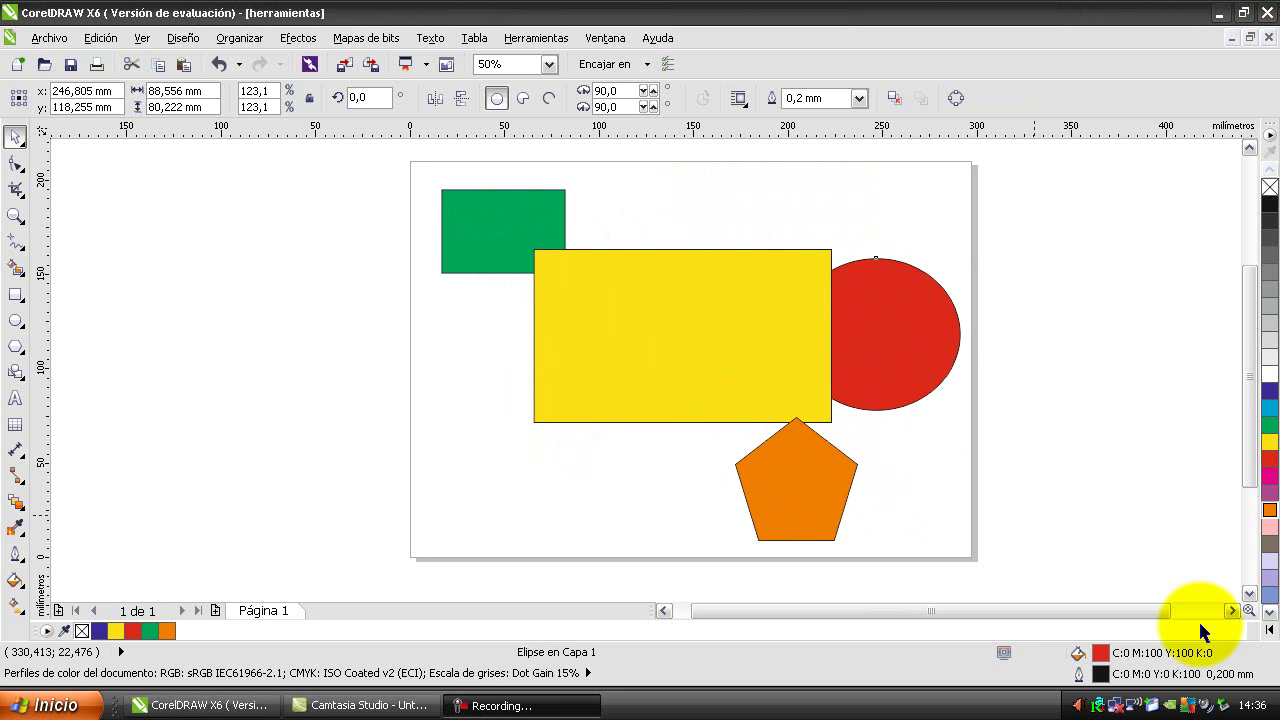
mouse_move(841, 358)
mouse_down()
mouse_move(771, 263)
mouse_move(756, 266)
mouse_up()
drag(503, 231, 555, 249)
Step: Shrink the yellow rectangle and place it between the green rectangle and red ellipse, with the orange pentagon overlapping its lower part
click(680, 340)
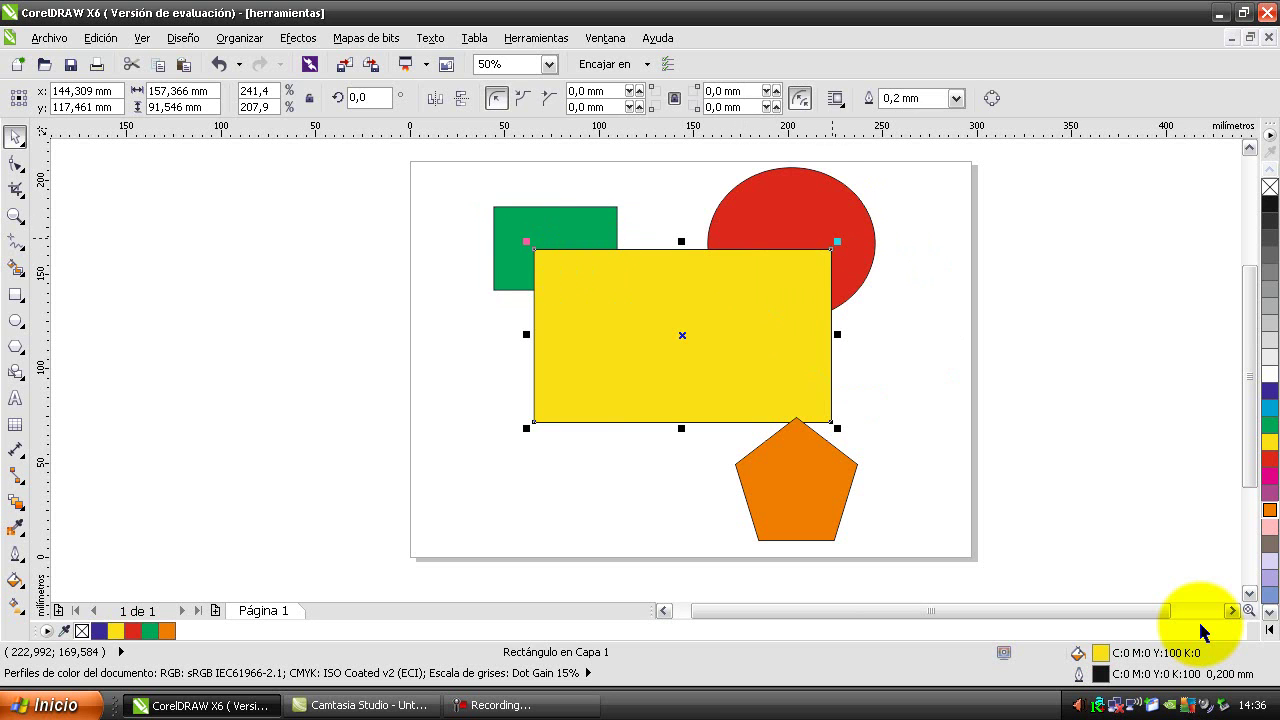
drag(834, 242, 688, 332)
drag(637, 384, 712, 274)
drag(787, 476, 683, 308)
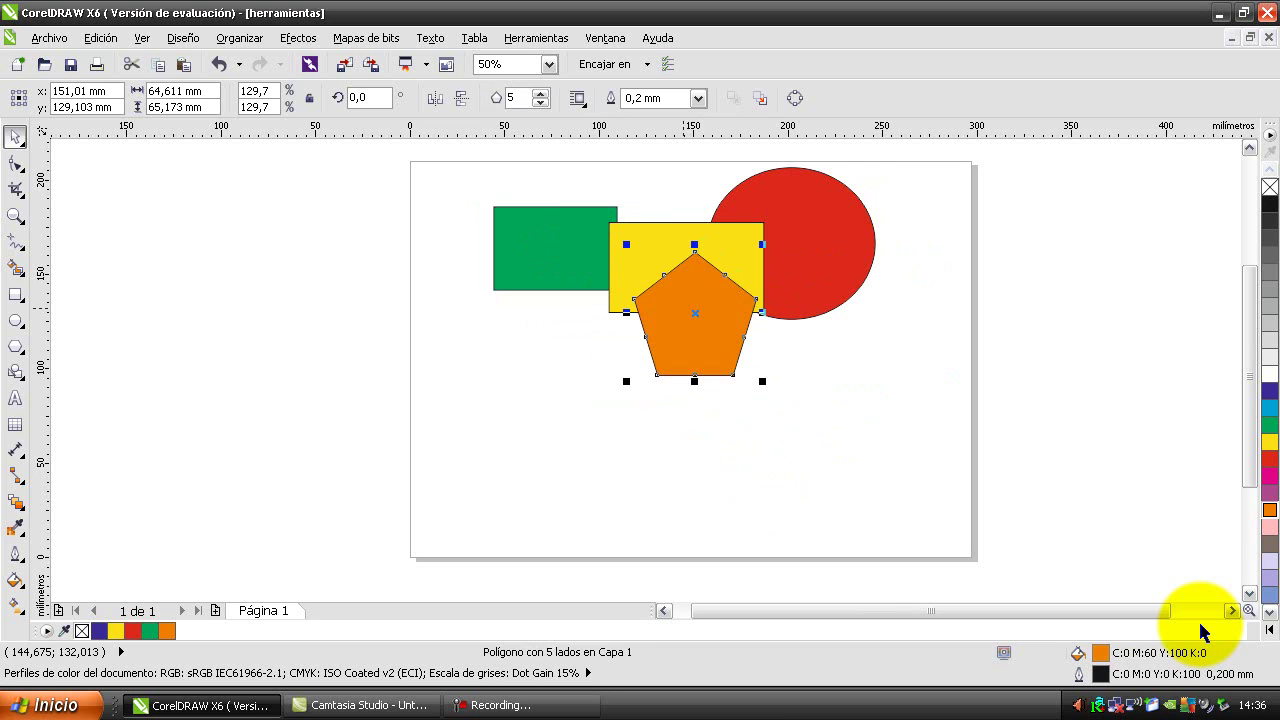
Step: Bring the red ellipse to the front of the layer
click(789, 244)
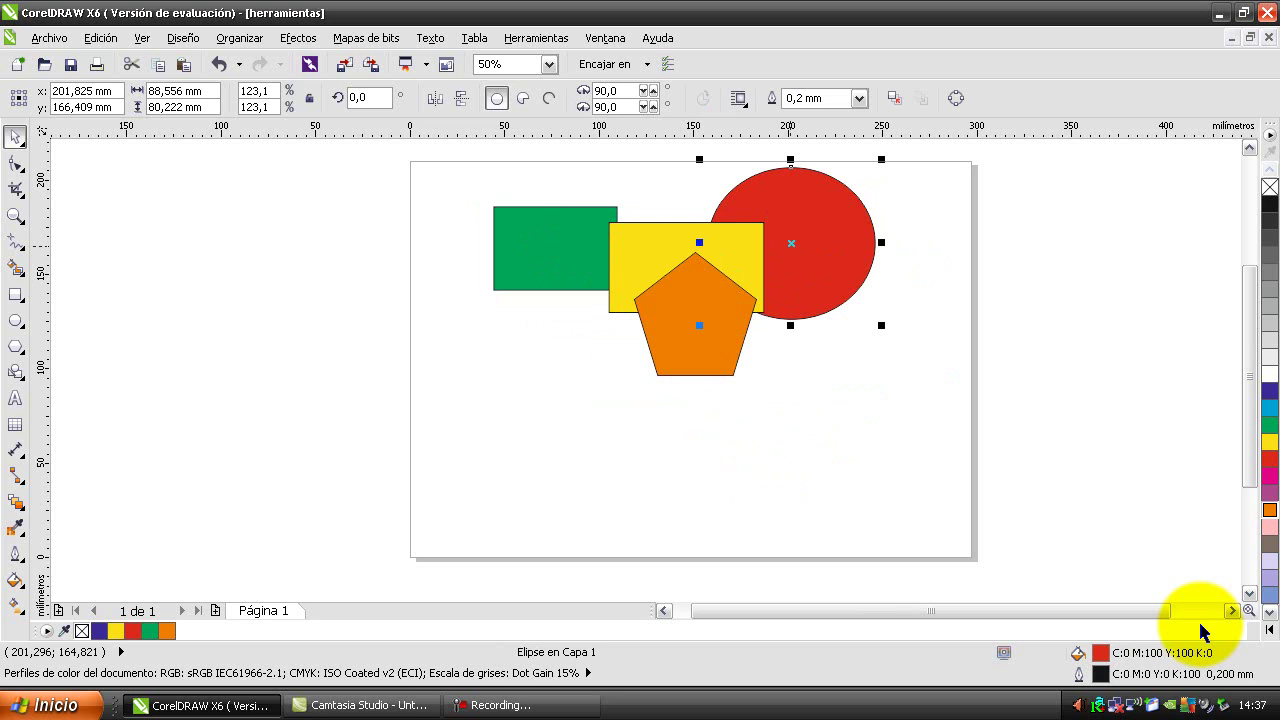
right_click(790, 245)
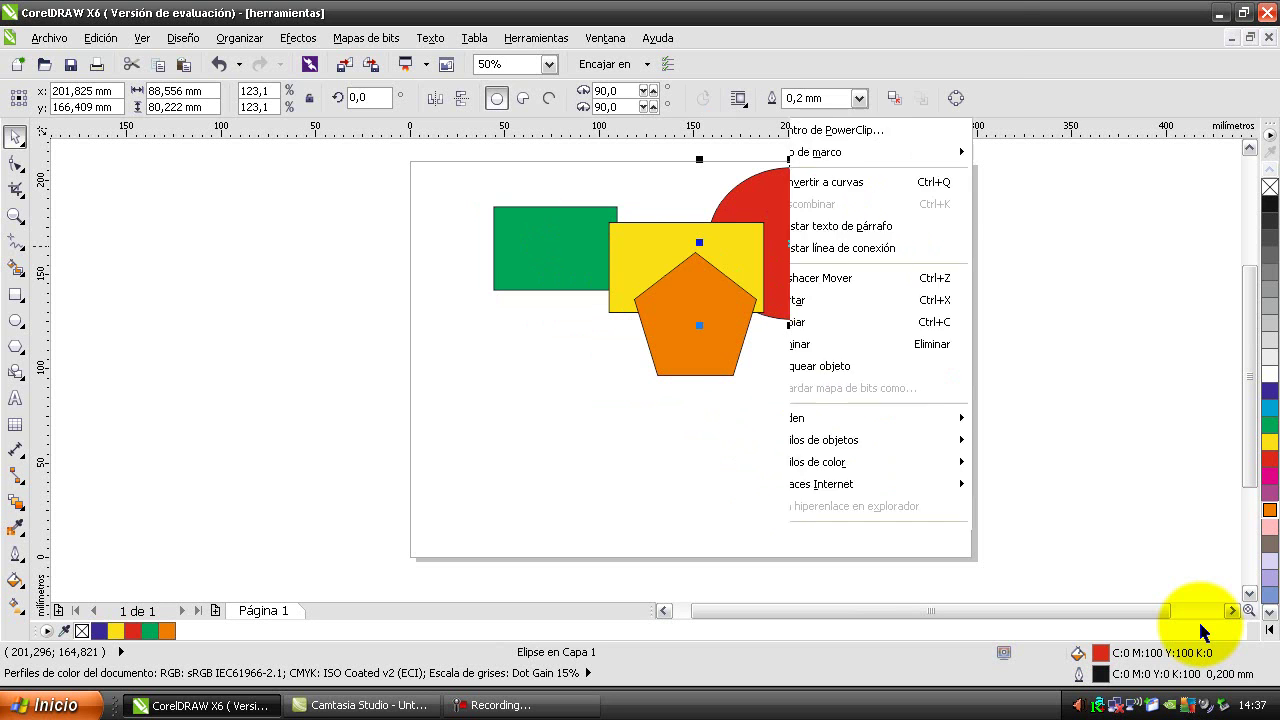
mouse_move(840, 301)
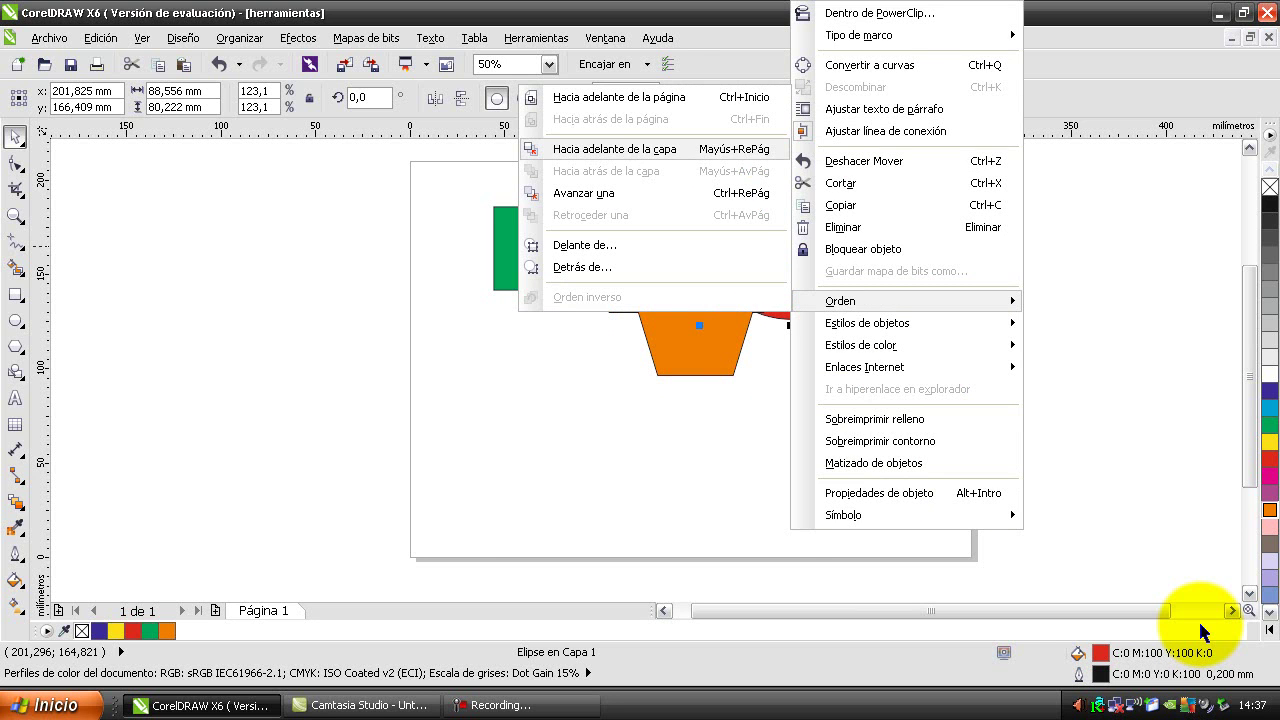
click(614, 149)
Step: Shrink the red ellipse proportionally to about 64 by 58 mm, place it over the yellow rectangle's right edge, and clear the selection
drag(881, 159, 828, 210)
drag(768, 265, 797, 259)
key(Escape)
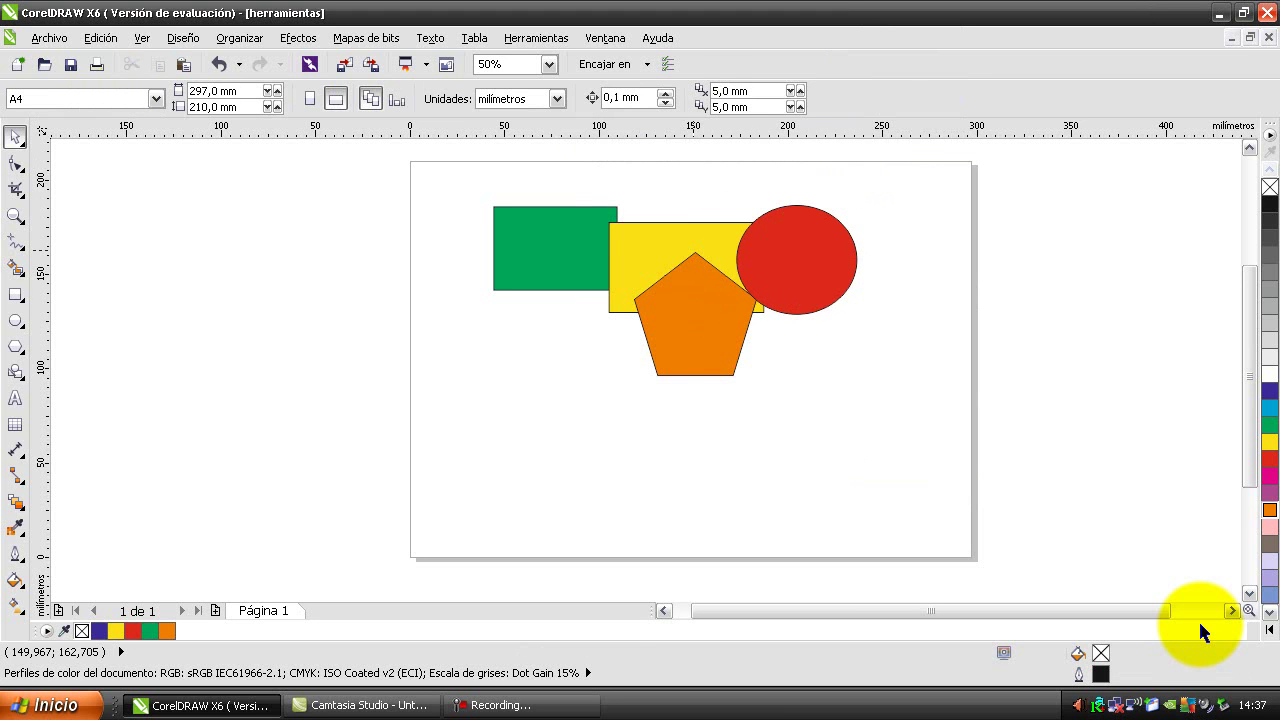
Step: Select the orange pentagon and the green rectangle in turn, and cycle the selection on to the red ellipse
click(693, 262)
click(574, 231)
key(Tab)
key(Tab)
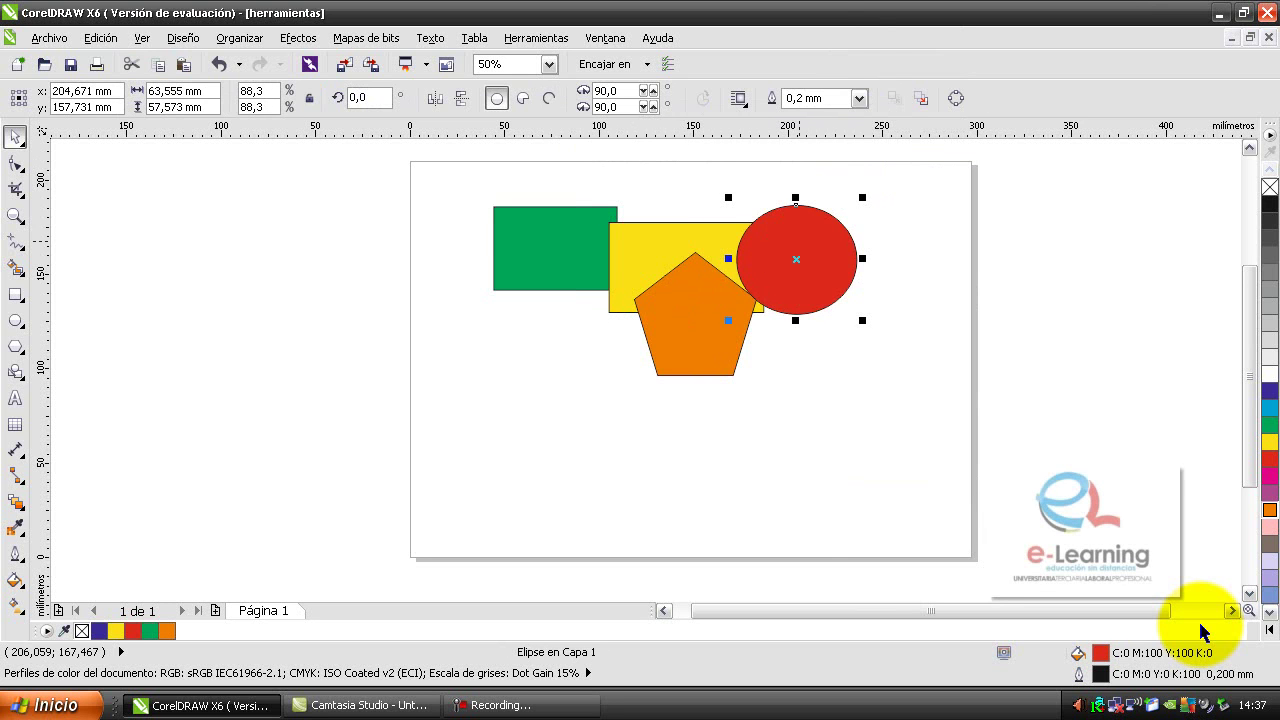